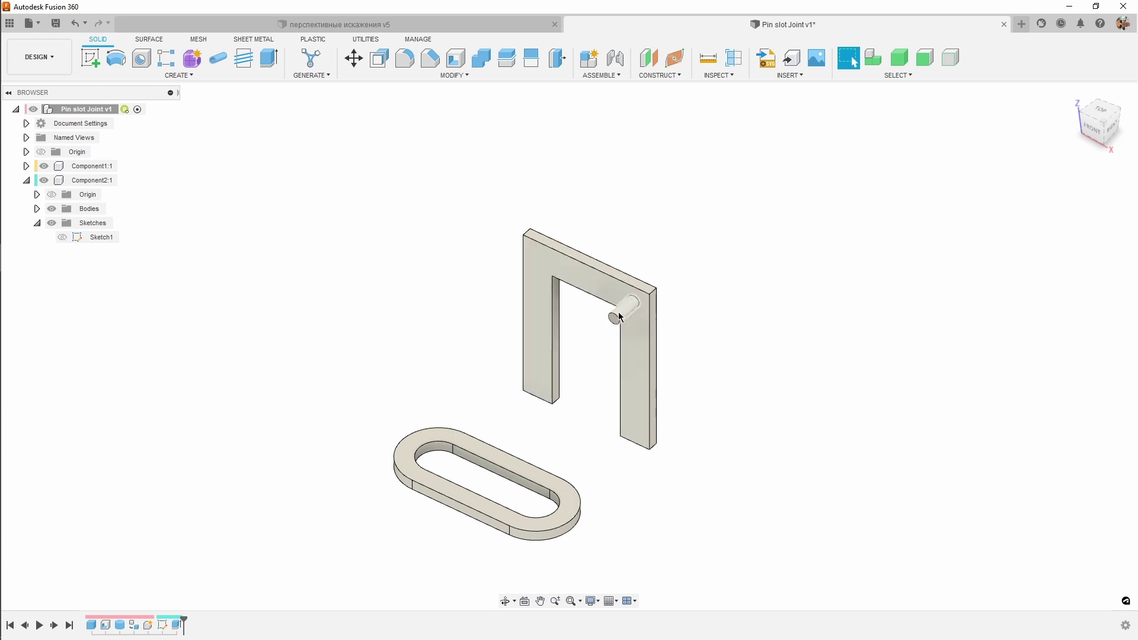
Step: Inspect the two components by dragging the oval link aside, then restore their original positions
{"action": "mouse_move", "coordinate": [546, 435]}
{"action": "middle_mouse_down", "text": "shift"}
{"action": "mouse_move", "coordinate": [528, 505]}
{"action": "mouse_move", "coordinate": [653, 496]}
{"action": "mouse_move", "coordinate": [749, 434]}
{"action": "middle_mouse_up", "text": "shift"}
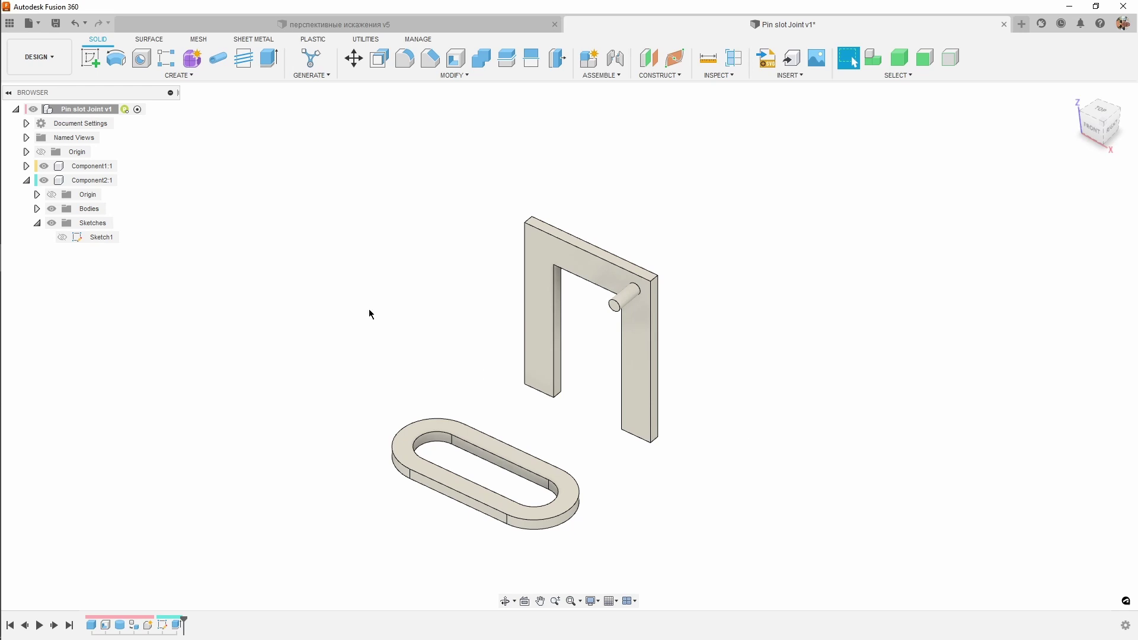
{"action": "left_click", "coordinate": [92, 166]}
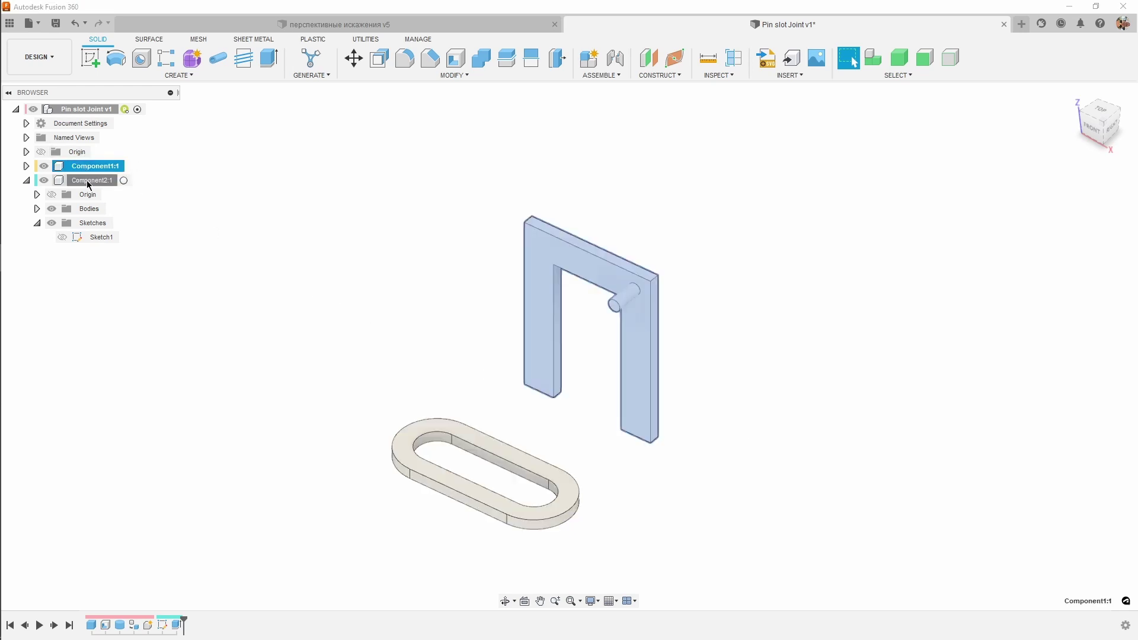
{"action": "left_click", "coordinate": [92, 181]}
{"action": "left_click", "coordinate": [531, 201]}
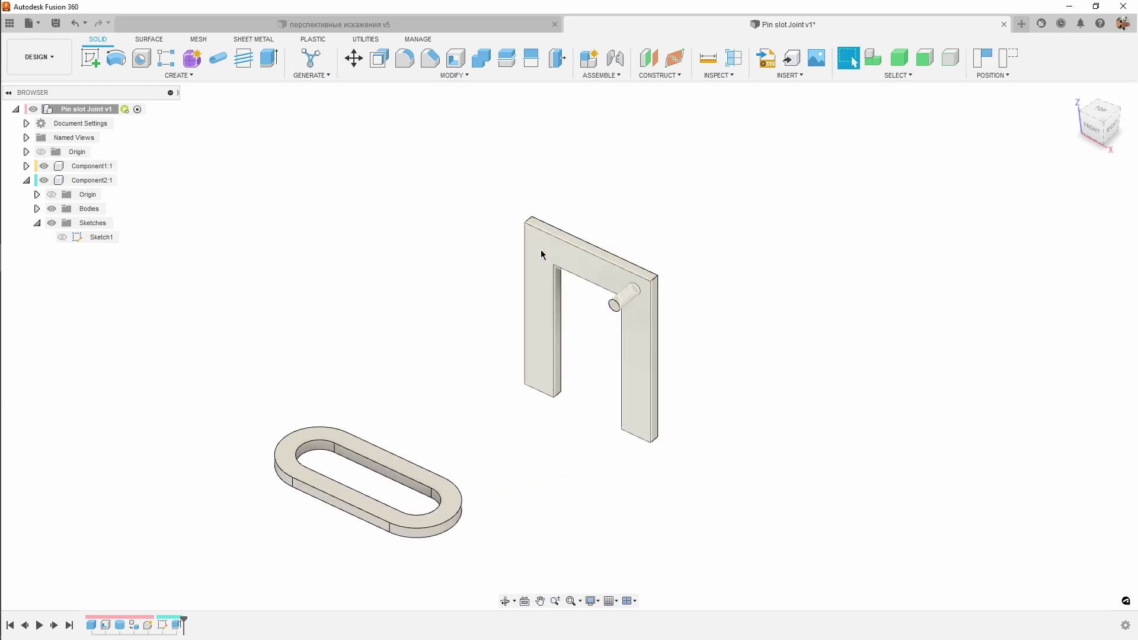
{"action": "left_click_drag", "start_coordinate": [540, 250], "coordinate": [712, 235]}
{"action": "left_click", "coordinate": [1008, 57]}
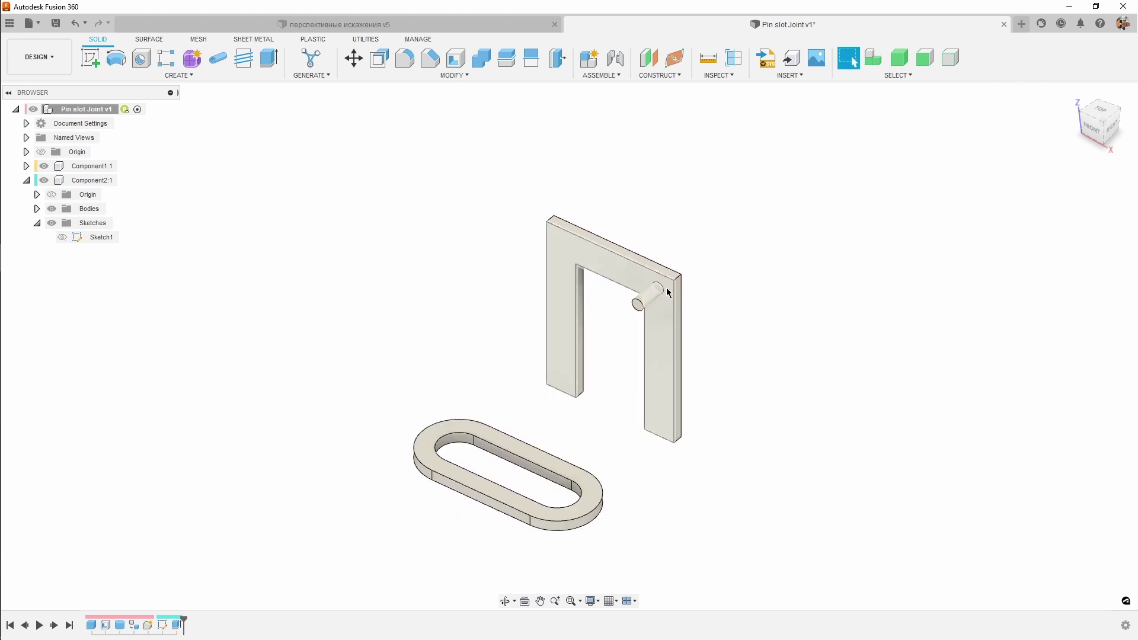
Step: Rename Component1:1 to 'Pin' and Component2:1 to 'Slot' in the Browser
{"action": "left_click", "coordinate": [82, 170]}
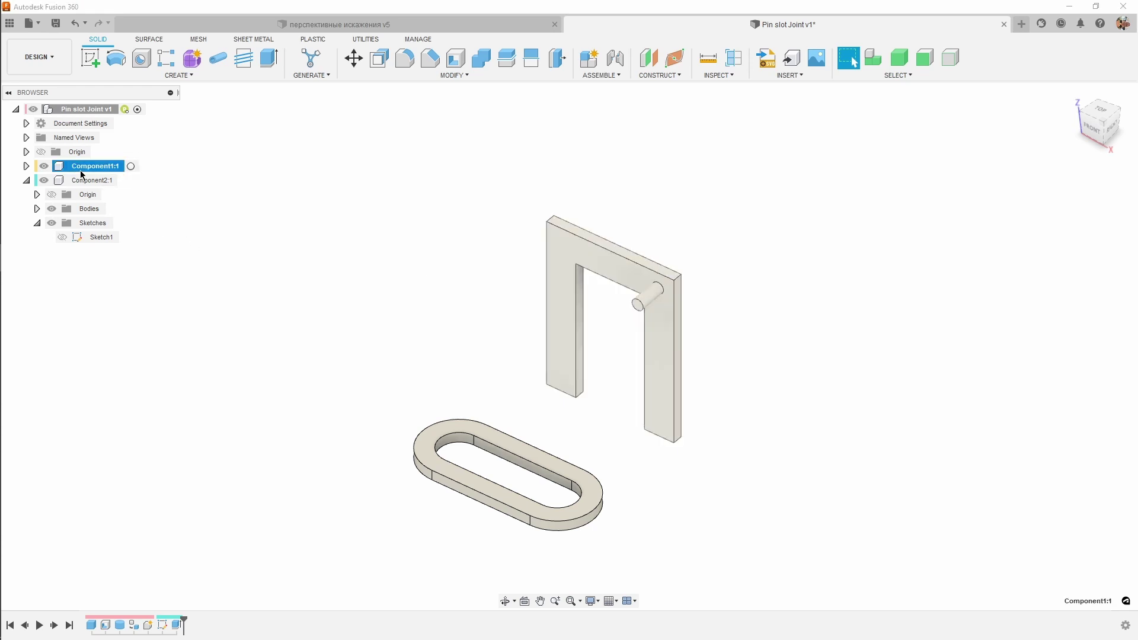
{"action": "type", "text": "Pin"}
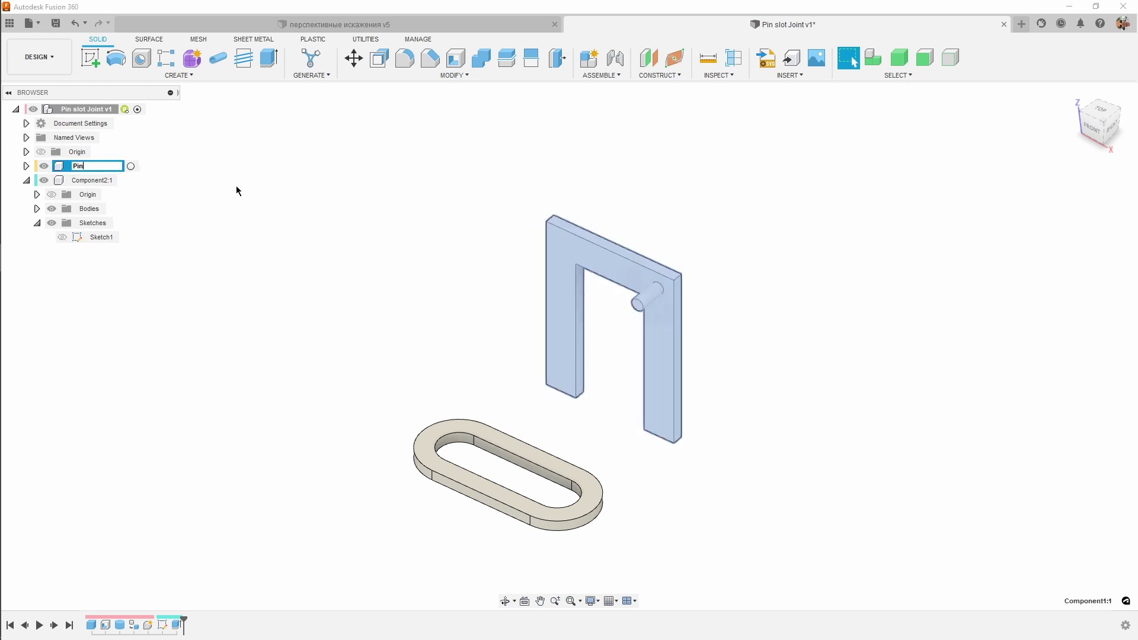
{"action": "key", "text": "Return"}
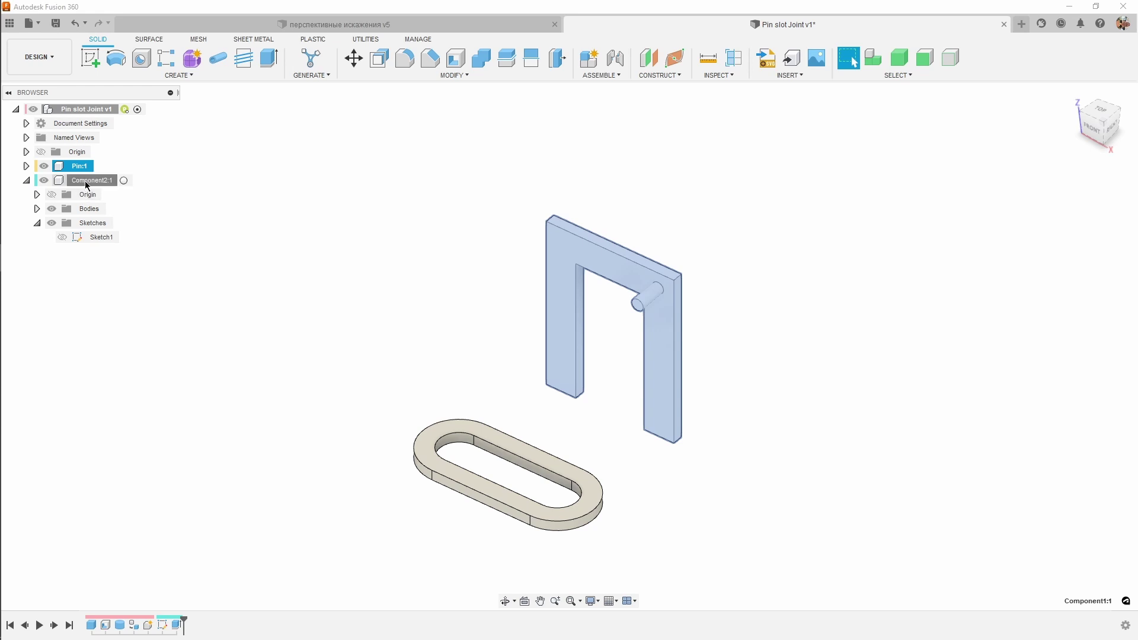
{"action": "left_click", "coordinate": [86, 185]}
{"action": "left_click", "coordinate": [89, 185]}
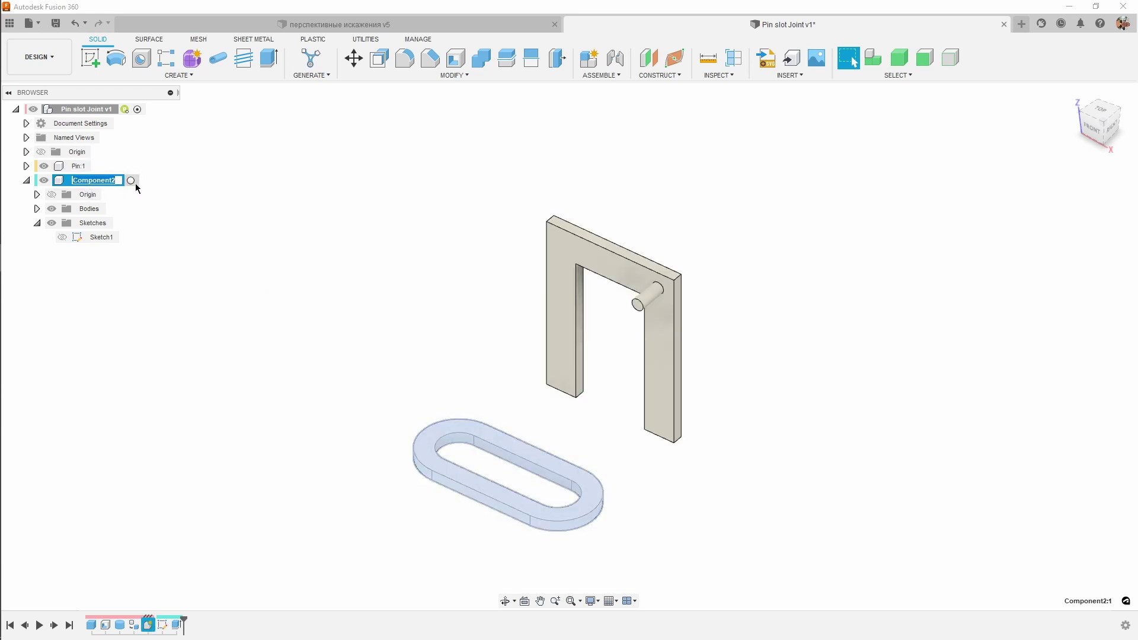
{"action": "type", "text": "Slot"}
{"action": "key", "text": "Return"}
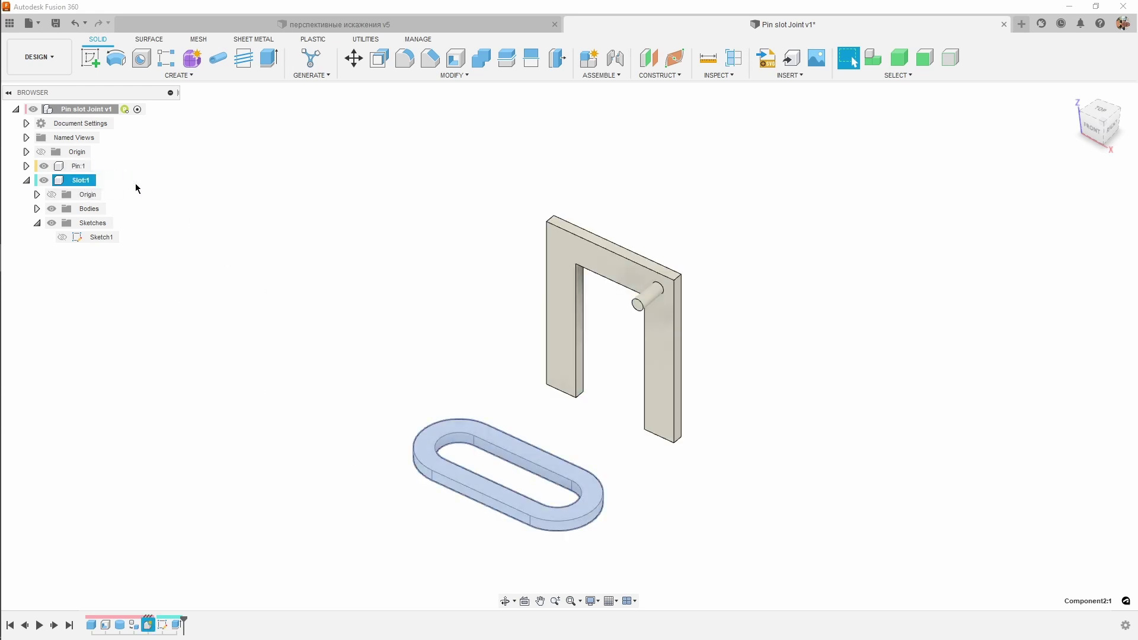
{"action": "left_click", "coordinate": [251, 239]}
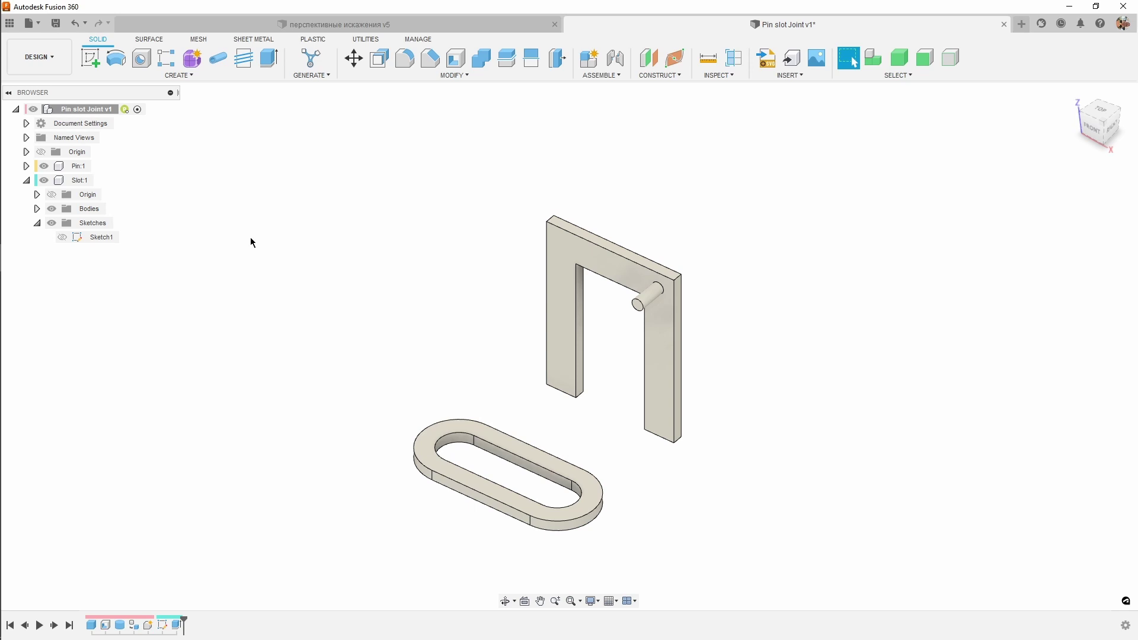
Step: Start a new Joint and set its motion type to Pin-Slot
{"action": "left_click", "coordinate": [616, 62]}
{"action": "left_click", "coordinate": [1018, 180]}
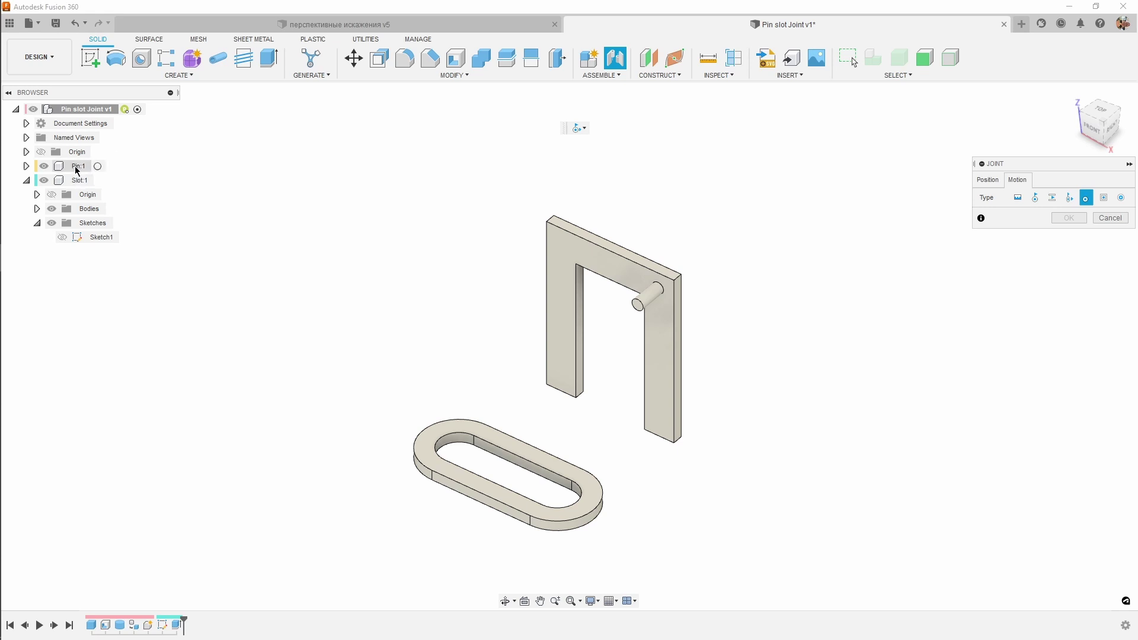
Step: Snap the pin's end to the slot's rounded end, creating the PinSlot joint
{"action": "left_click", "coordinate": [987, 179]}
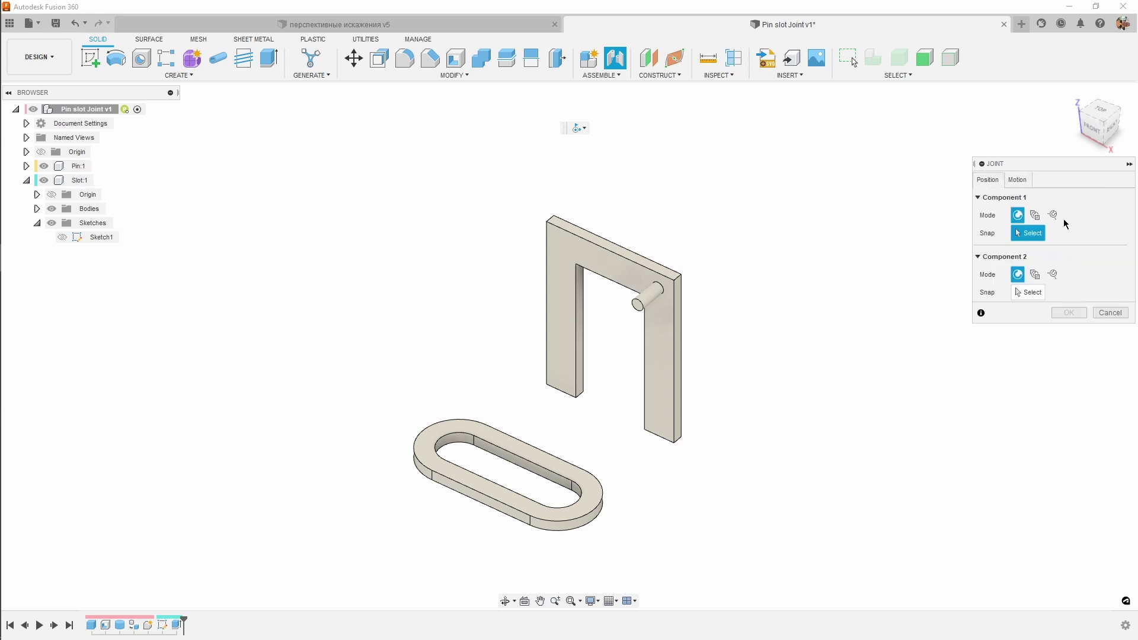
{"action": "left_click", "coordinate": [655, 288]}
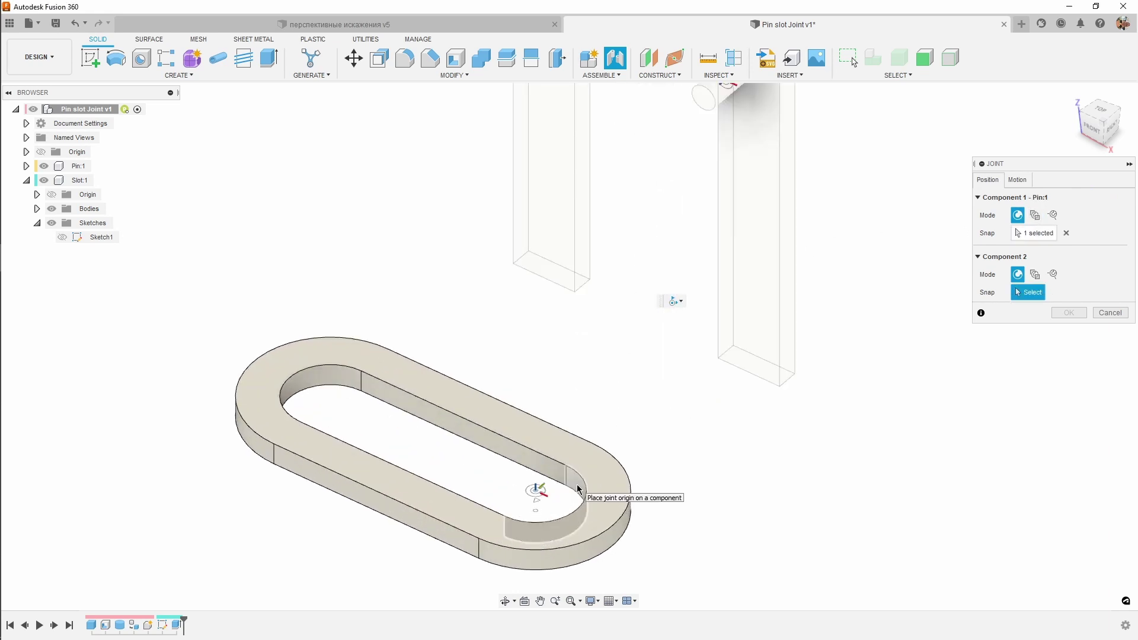
{"action": "left_click", "coordinate": [536, 502]}
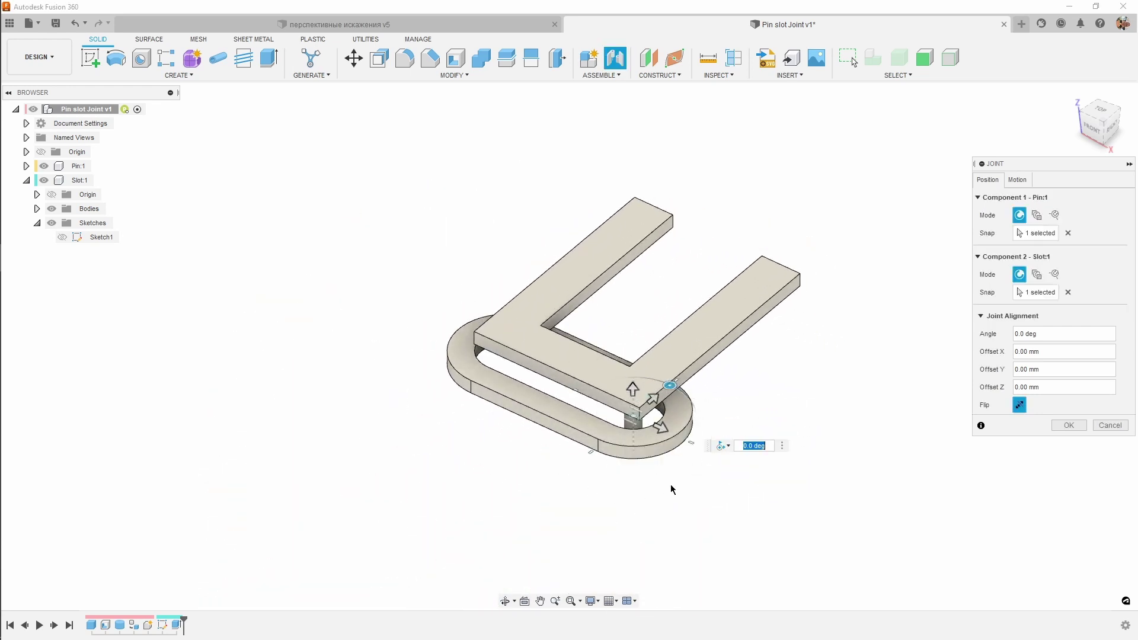
{"action": "left_click", "coordinate": [1069, 425]}
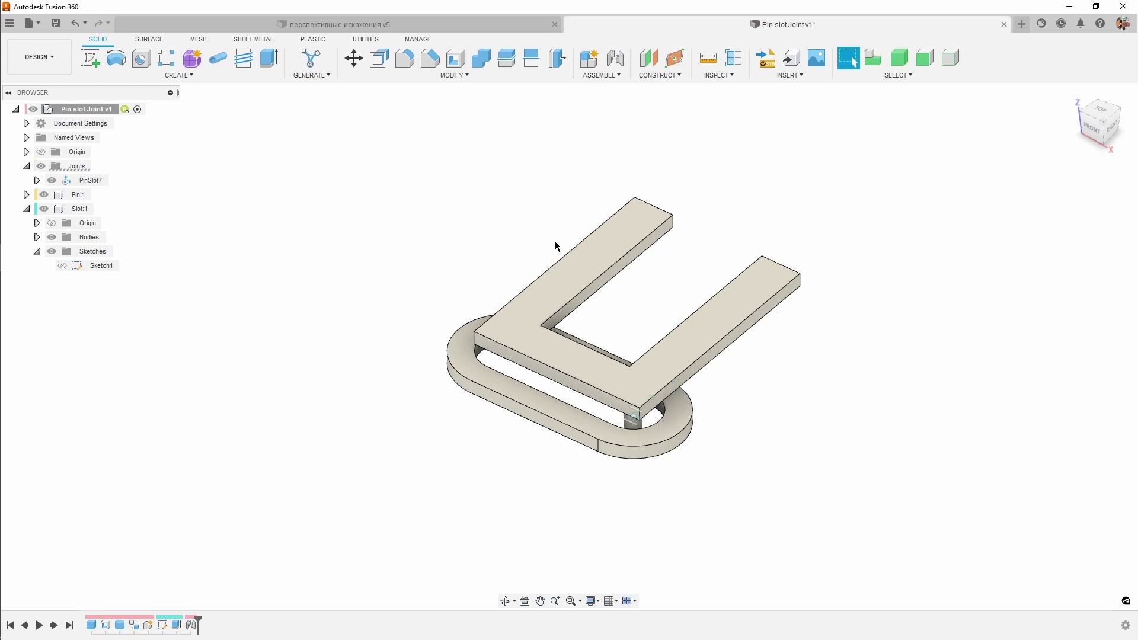
Step: Ground the Pin component and drag the oval link along the pin to test it
{"action": "left_click", "coordinate": [592, 252]}
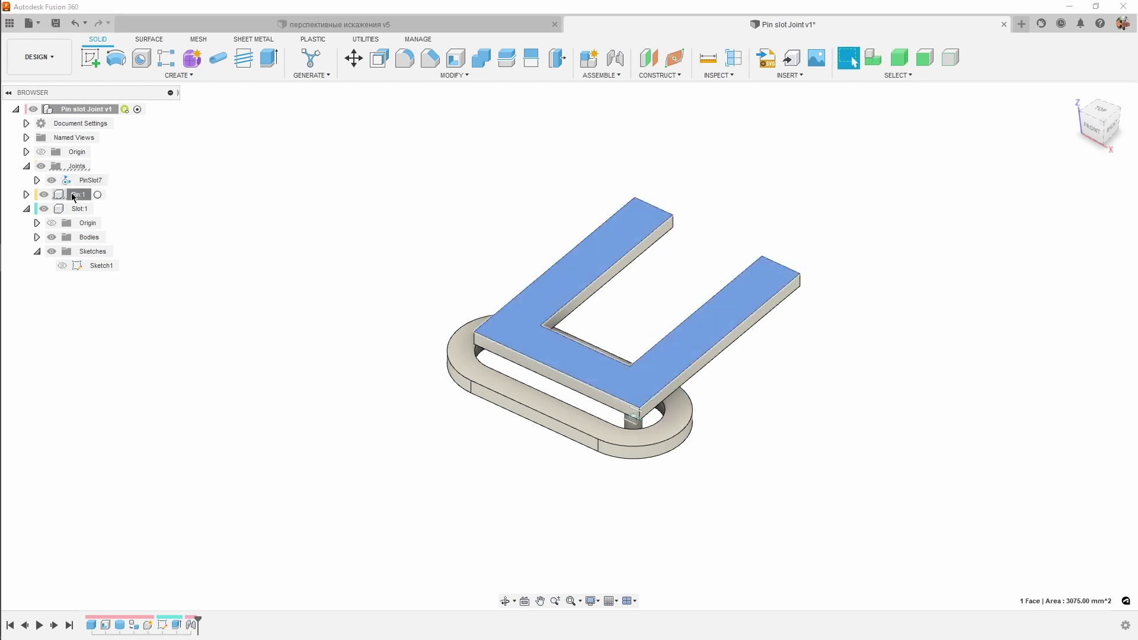
{"action": "right_click", "coordinate": [74, 198]}
{"action": "left_click", "coordinate": [99, 216]}
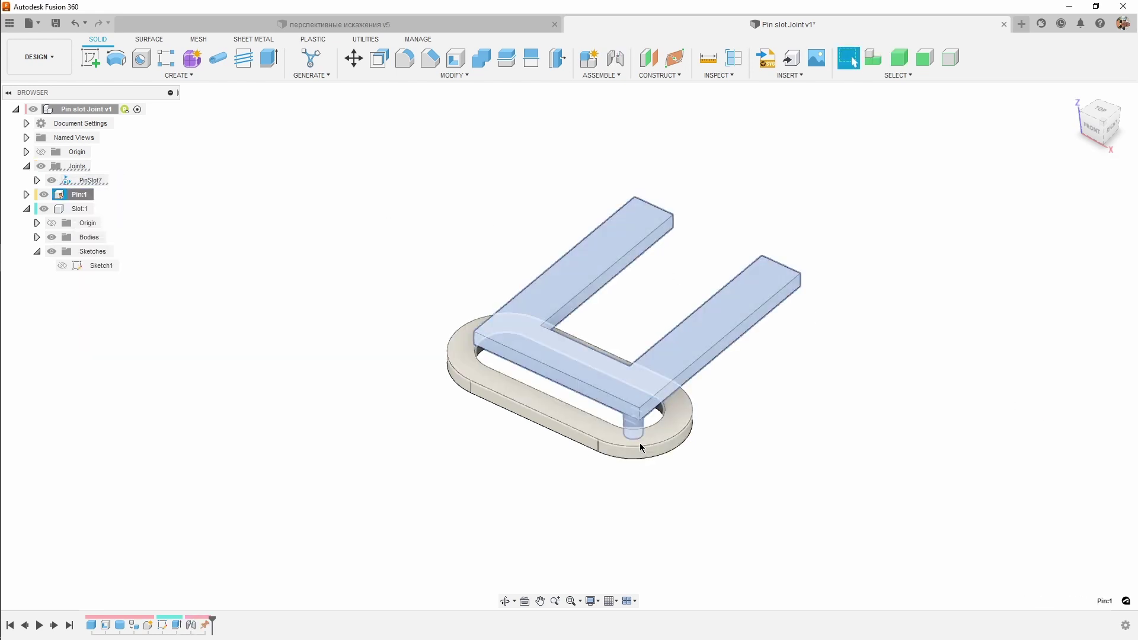
{"action": "left_click", "coordinate": [769, 462]}
{"action": "mouse_move", "coordinate": [680, 433]}
{"action": "left_mouse_down"}
{"action": "mouse_move", "coordinate": [580, 349]}
{"action": "mouse_move", "coordinate": [618, 461]}
{"action": "mouse_move", "coordinate": [581, 433]}
{"action": "left_mouse_up"}
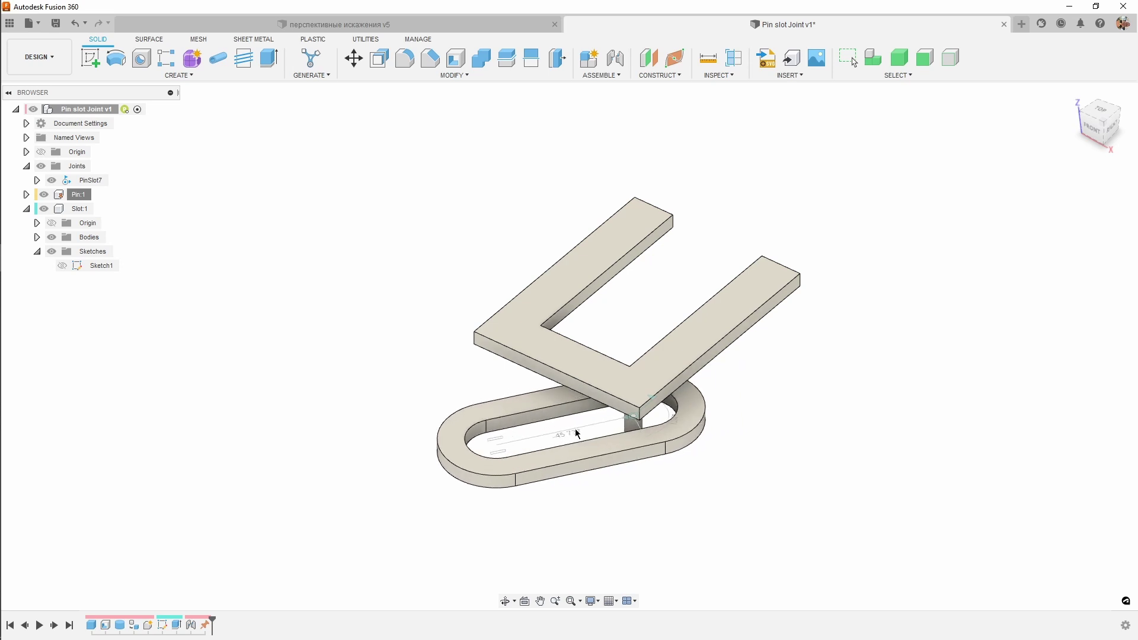
Step: Roll the timeline back before the joint and delete all later features
{"action": "left_click_drag", "start_coordinate": [212, 623], "coordinate": [185, 625]}
{"action": "right_click", "coordinate": [202, 625]}
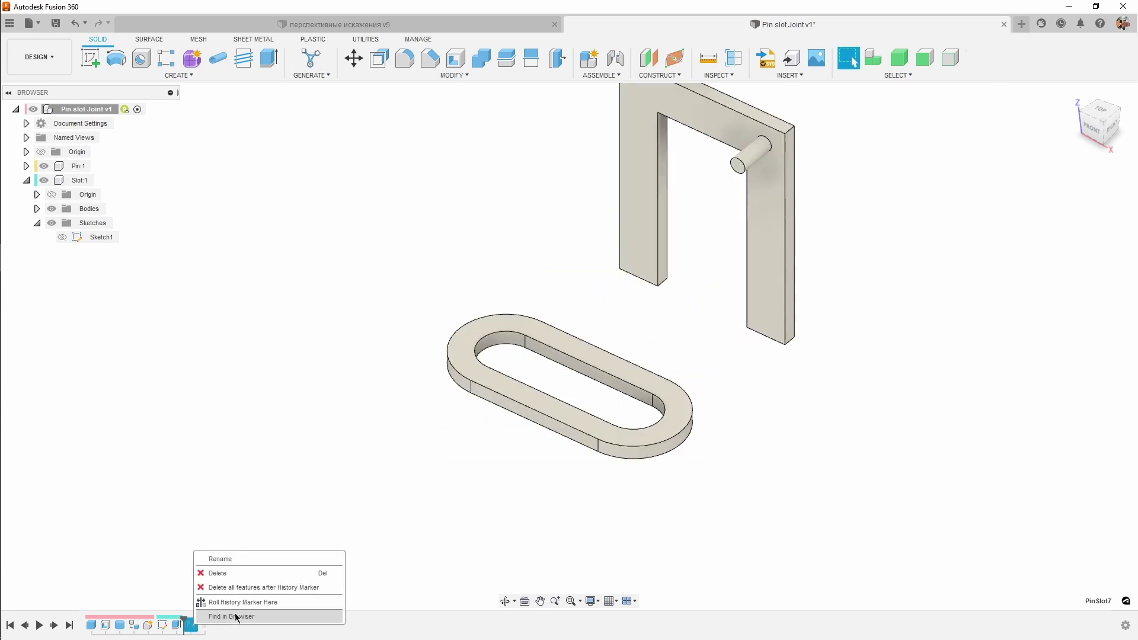
{"action": "left_click", "coordinate": [237, 587]}
{"action": "middle_click_drag", "start_coordinate": [409, 267], "coordinate": [384, 305]}
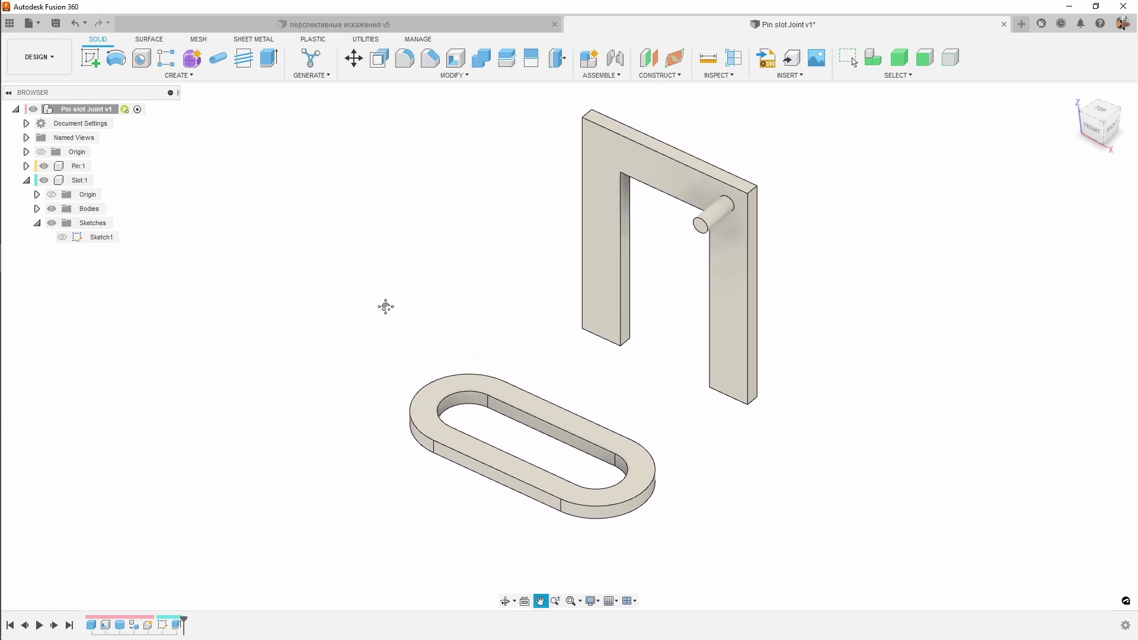
Step: Start another joint snapping the slot's rounded end to the pin's end
{"action": "left_click", "coordinate": [616, 63]}
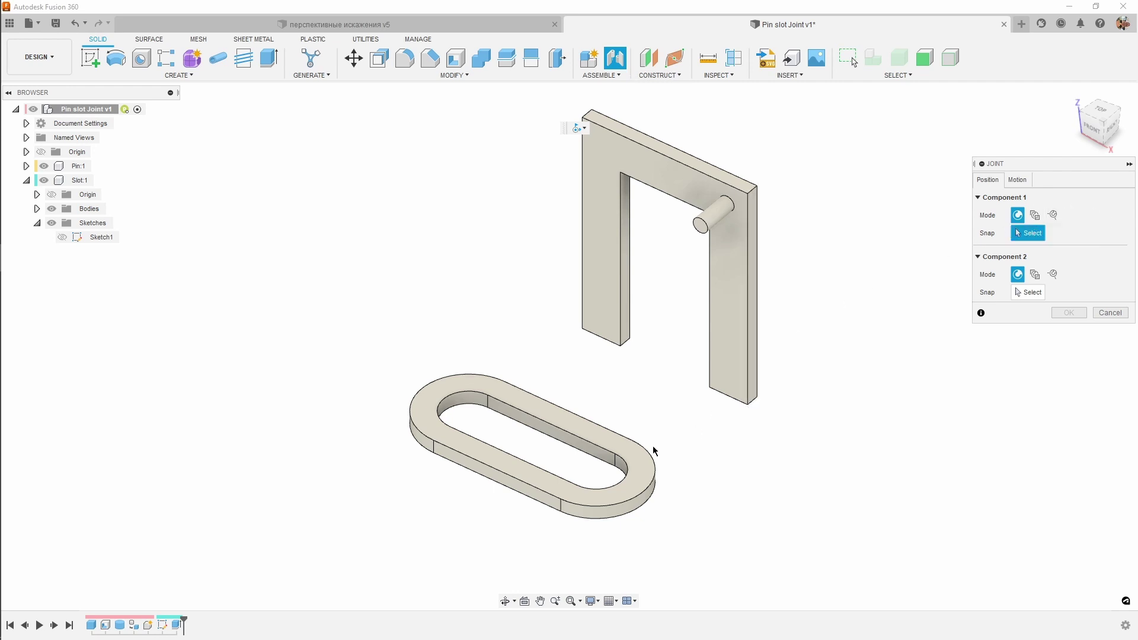
{"action": "scroll", "coordinate": [640, 459], "scroll_direction": "up", "scroll_amount": 3}
{"action": "scroll", "coordinate": [610, 467], "scroll_direction": "up", "scroll_amount": 1}
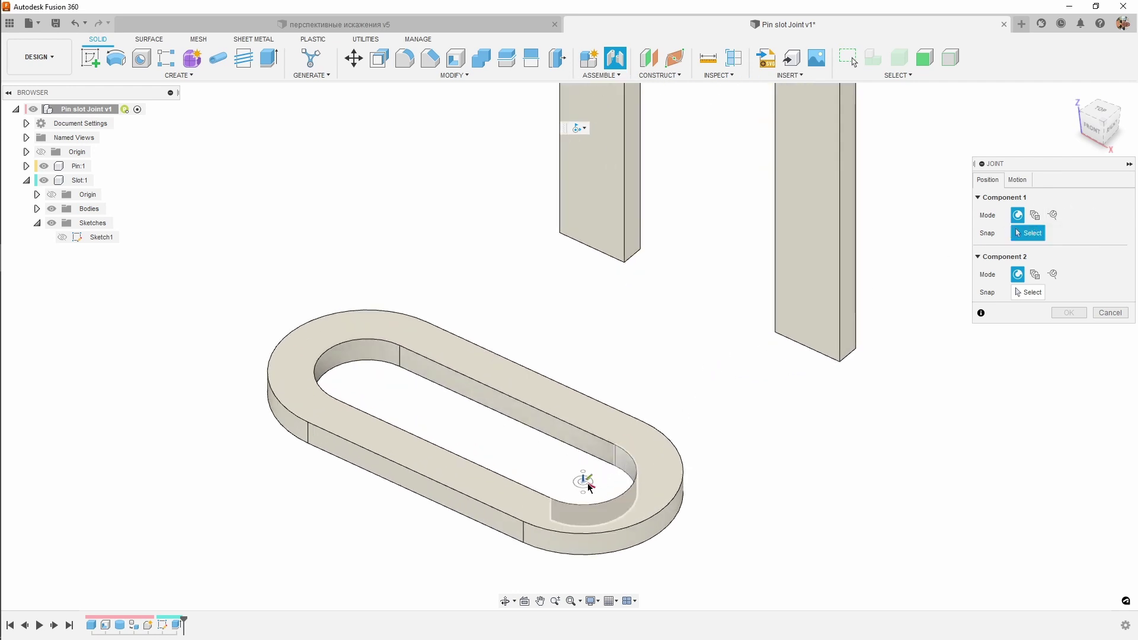
{"action": "left_click", "coordinate": [590, 487]}
{"action": "scroll", "coordinate": [737, 259], "scroll_direction": "down", "scroll_amount": 3}
{"action": "middle_click_drag", "start_coordinate": [737, 214], "coordinate": [737, 275]}
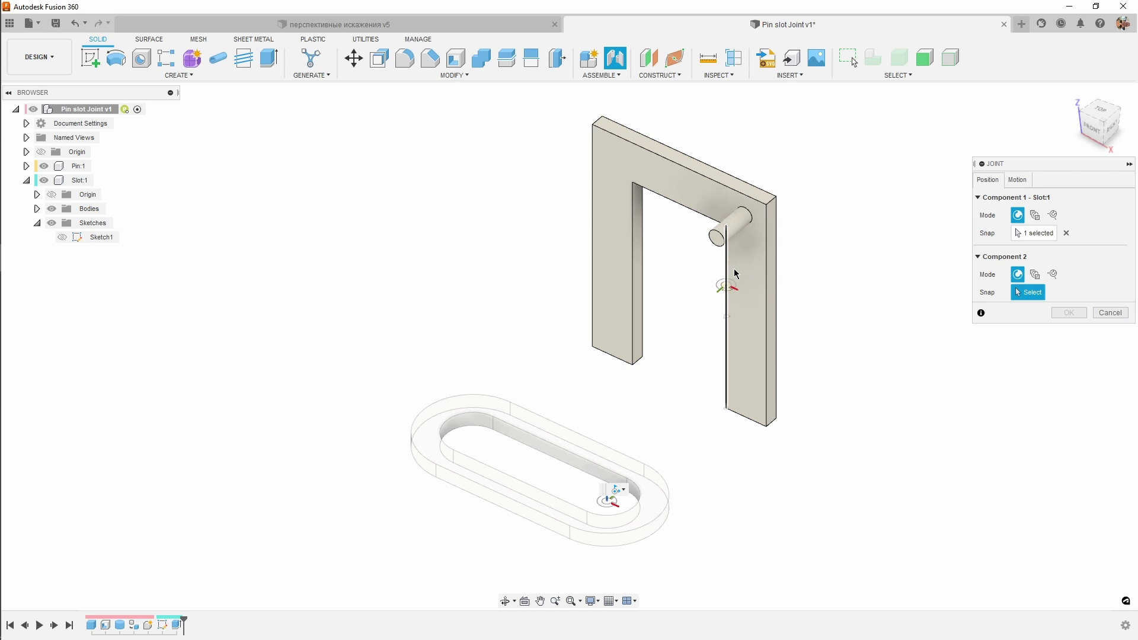
{"action": "left_click", "coordinate": [738, 216]}
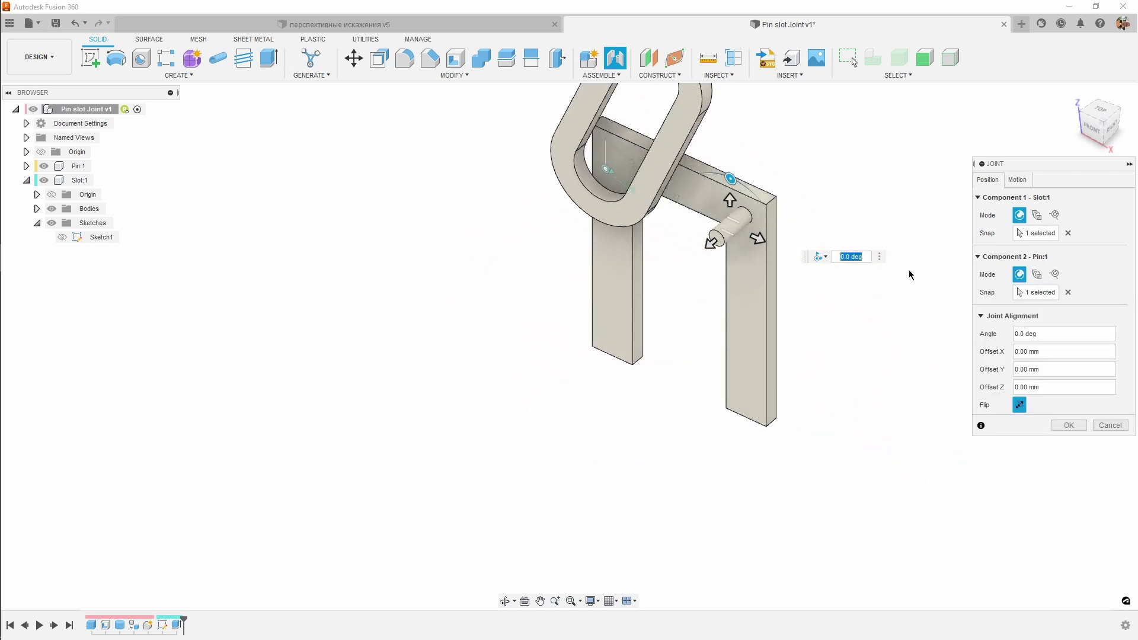
Step: Try Y Axis, then a custom slot-edge slide direction, then cancel the joint
{"action": "left_click", "coordinate": [1018, 180]}
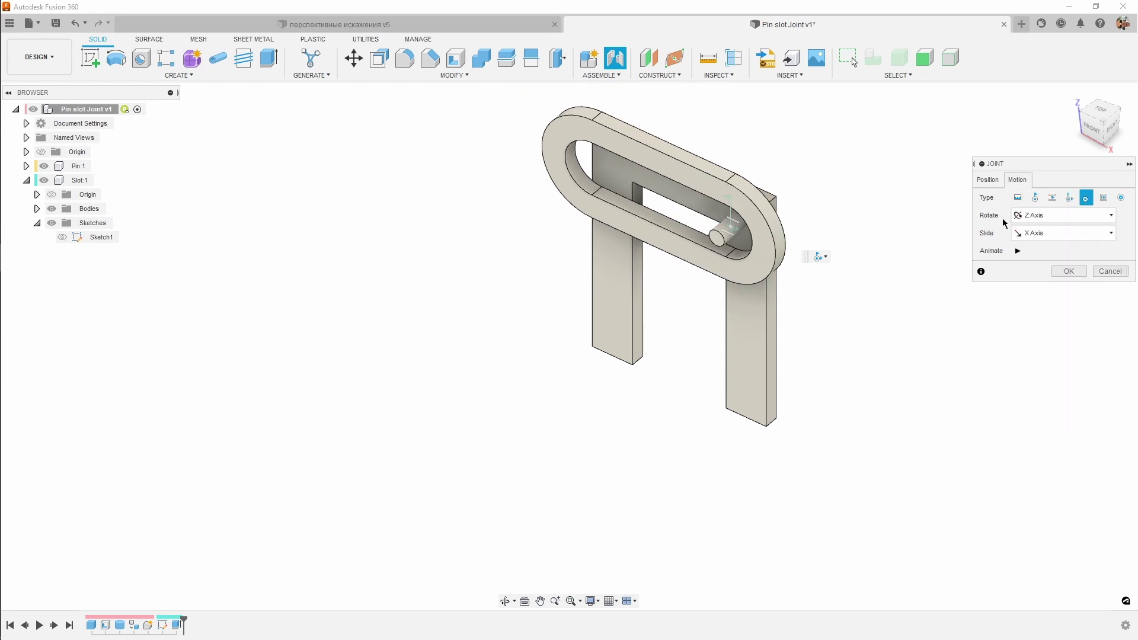
{"action": "left_click", "coordinate": [1026, 233]}
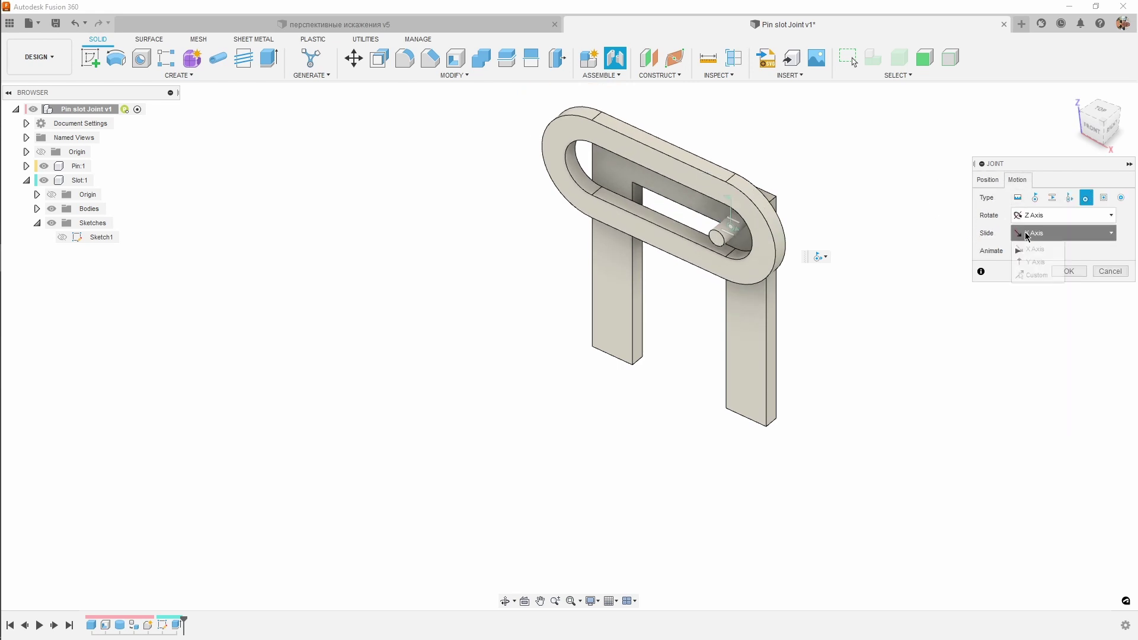
{"action": "left_click", "coordinate": [1026, 264]}
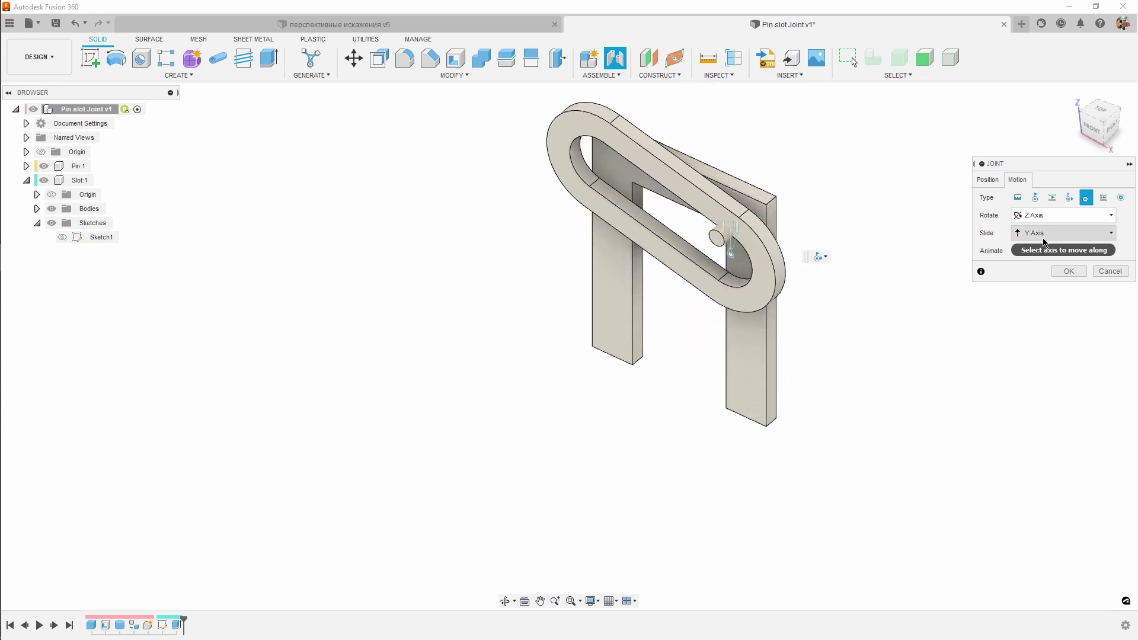
{"action": "left_click", "coordinate": [1045, 234]}
{"action": "left_click", "coordinate": [1035, 275]}
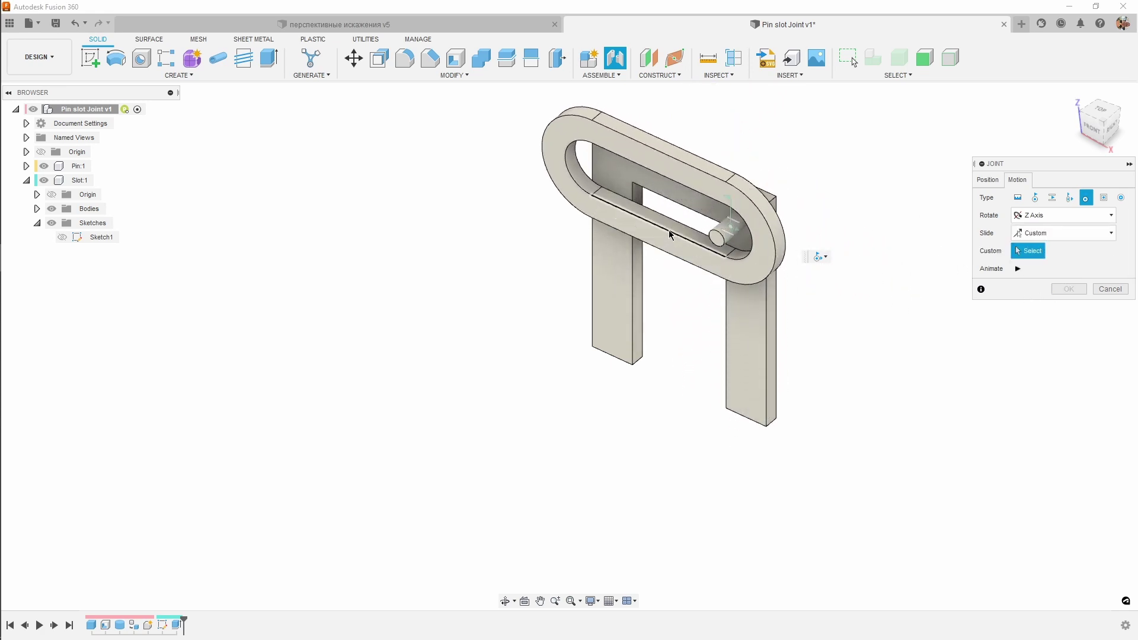
{"action": "left_click", "coordinate": [670, 230]}
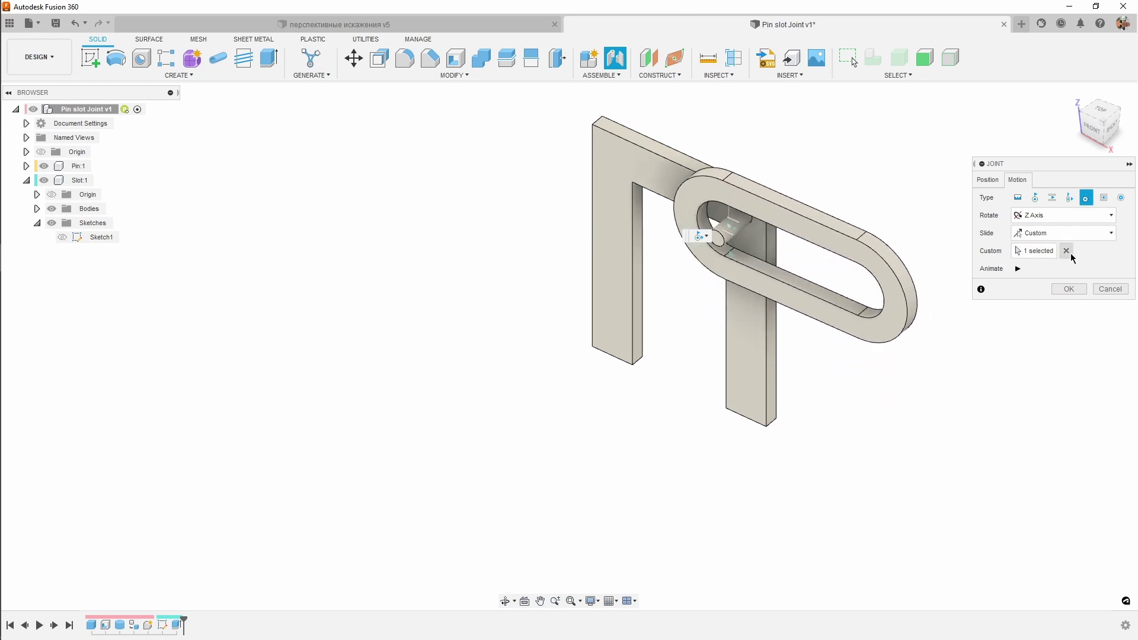
{"action": "left_click", "coordinate": [987, 180]}
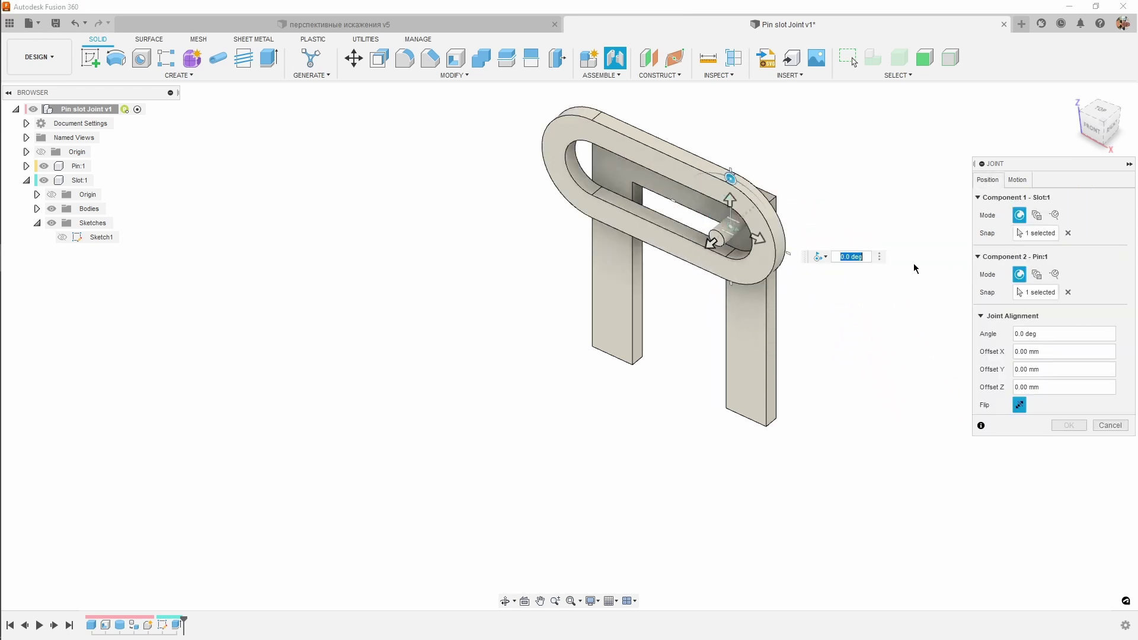
{"action": "left_click", "coordinate": [1110, 426]}
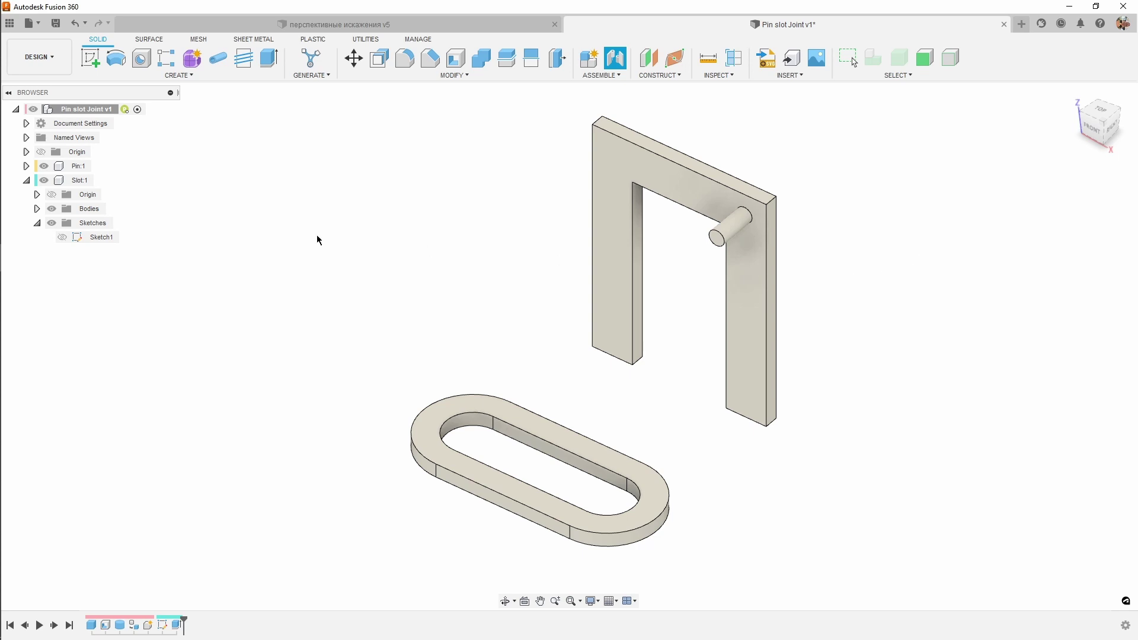
Step: Cancel an empty joint, then ground Pin:1 from its Browser menu
{"action": "left_click", "coordinate": [616, 58]}
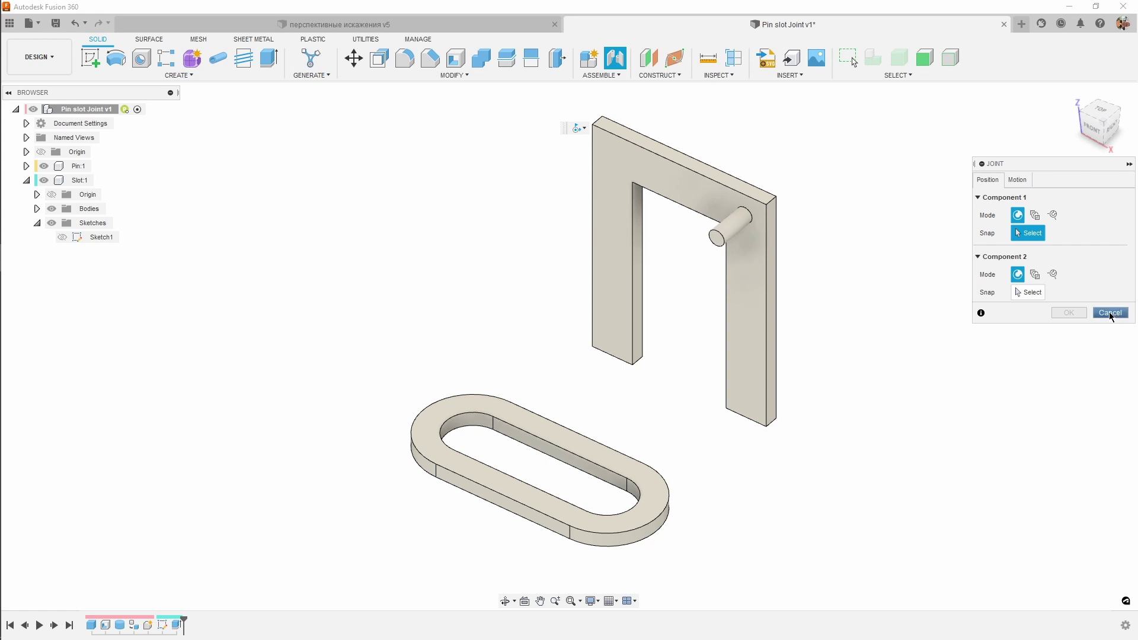
{"action": "left_click", "coordinate": [1110, 314]}
{"action": "right_click", "coordinate": [83, 167]}
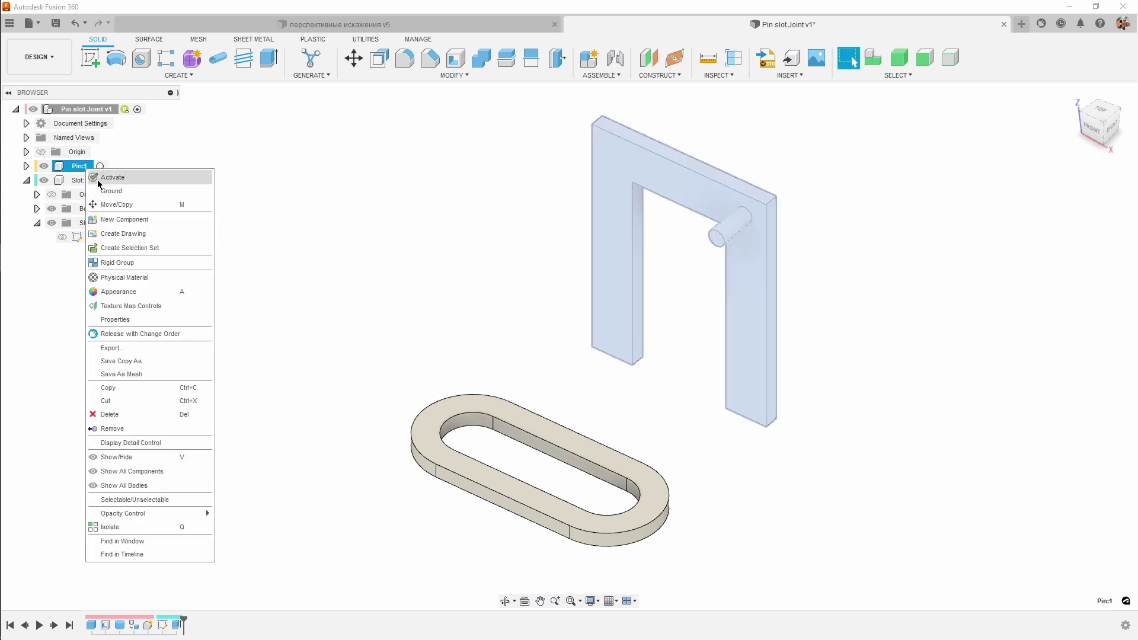
{"action": "left_click", "coordinate": [105, 190]}
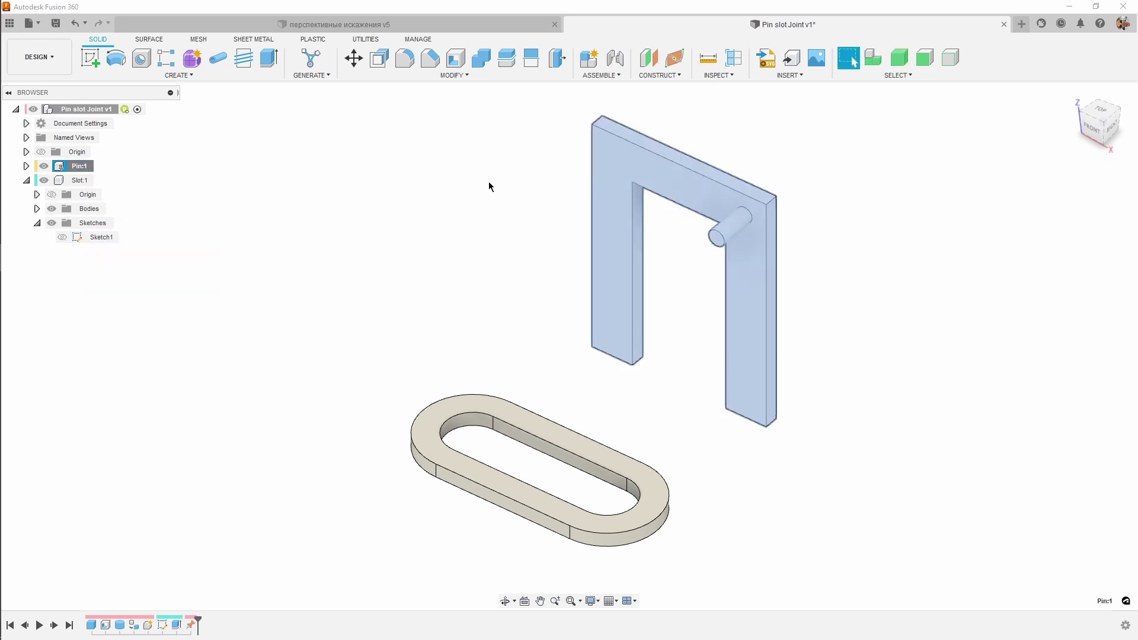
{"action": "left_click", "coordinate": [616, 58]}
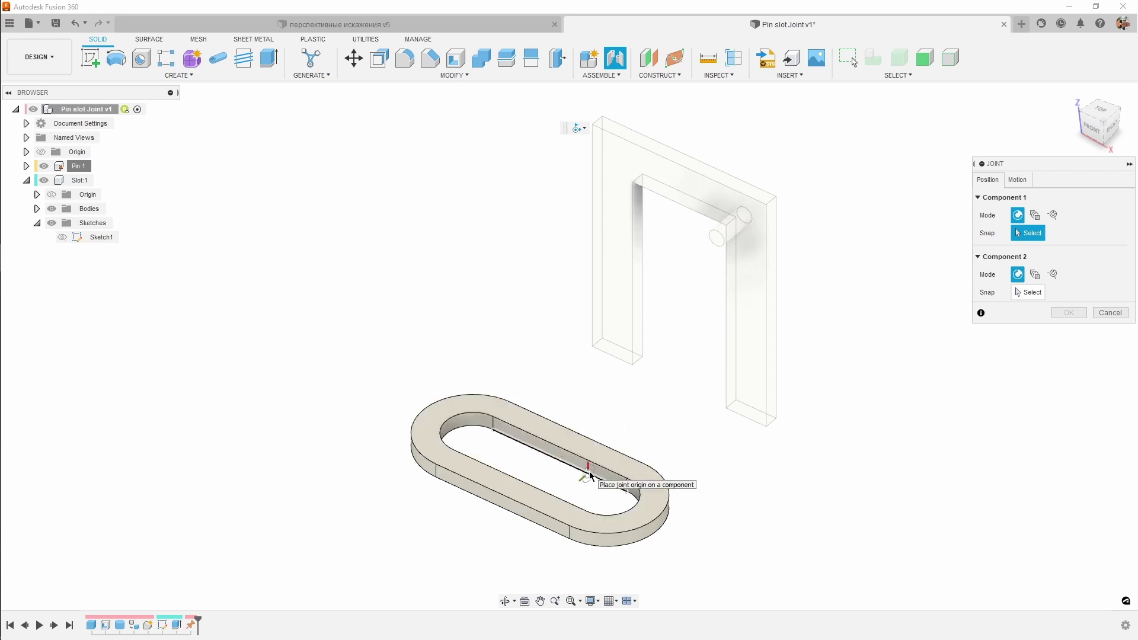
Step: Cancel the joint after picking a slot point, and roll history back before the Ground feature
{"action": "scroll", "coordinate": [634, 493], "scroll_direction": "up", "scroll_amount": 3}
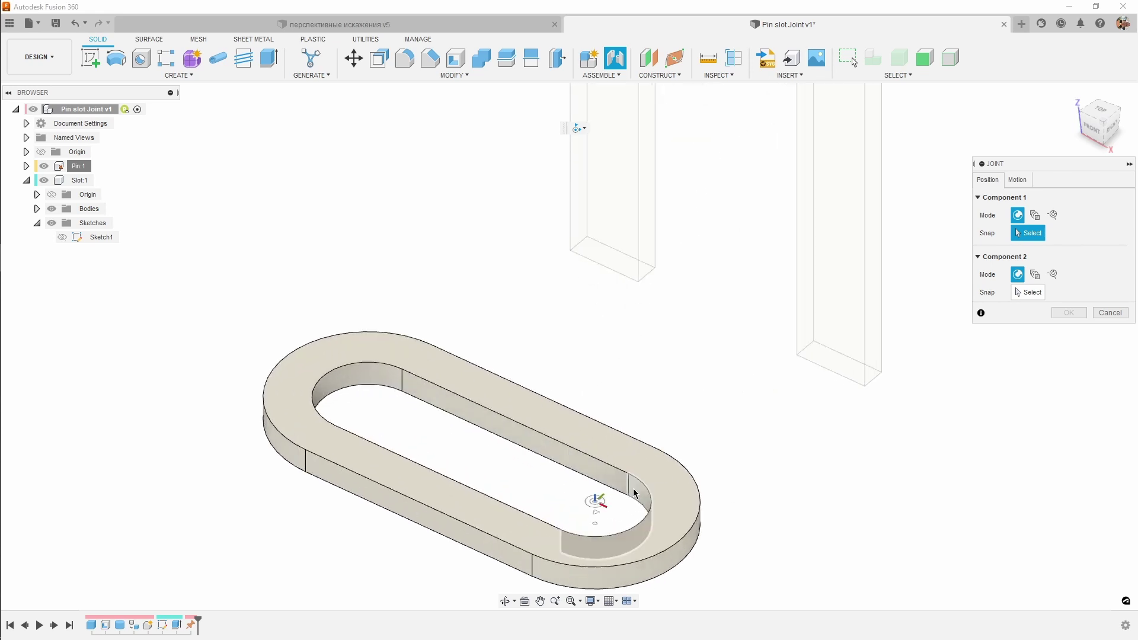
{"action": "left_click", "coordinate": [597, 504]}
{"action": "scroll", "coordinate": [688, 292], "scroll_direction": "down", "scroll_amount": 2}
{"action": "middle_click_drag", "start_coordinate": [688, 292], "coordinate": [641, 412]}
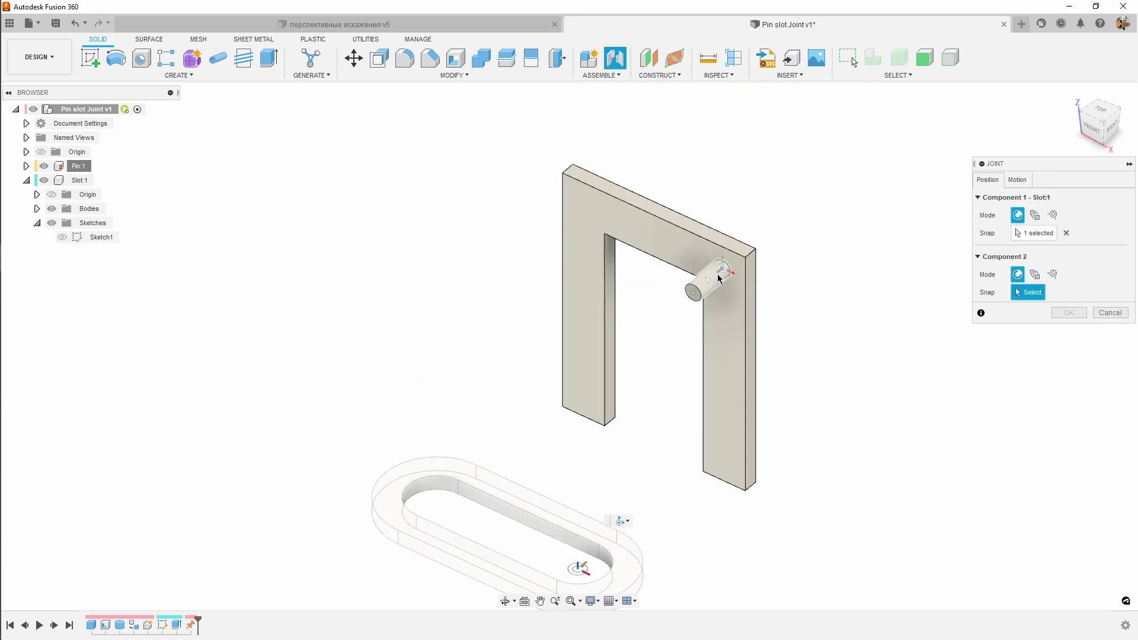
{"action": "left_click", "coordinate": [1111, 313]}
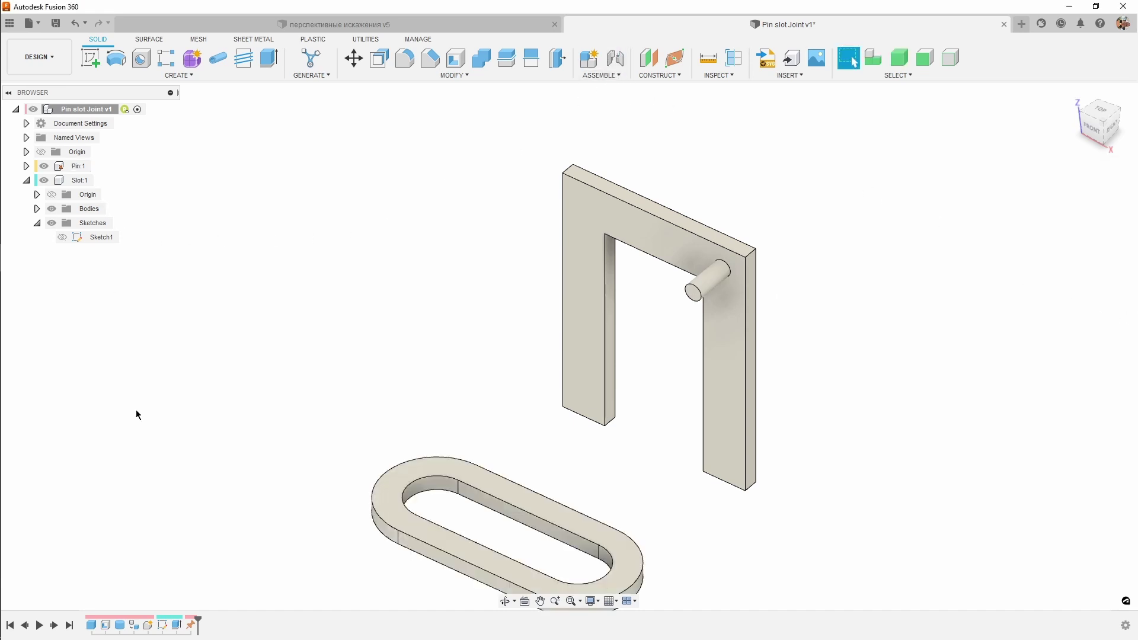
{"action": "left_click_drag", "start_coordinate": [199, 619], "coordinate": [184, 621]}
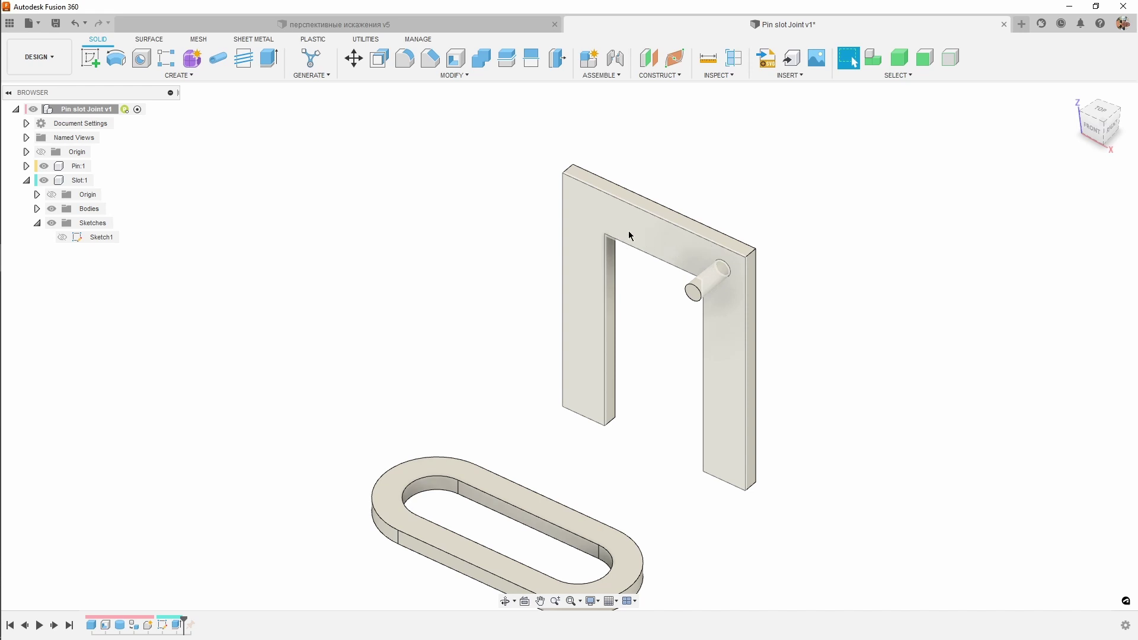
Step: Test-move the U-frame, then create a PinSlot joint from the pin end to the slot
{"action": "left_click_drag", "start_coordinate": [630, 235], "coordinate": [681, 222]}
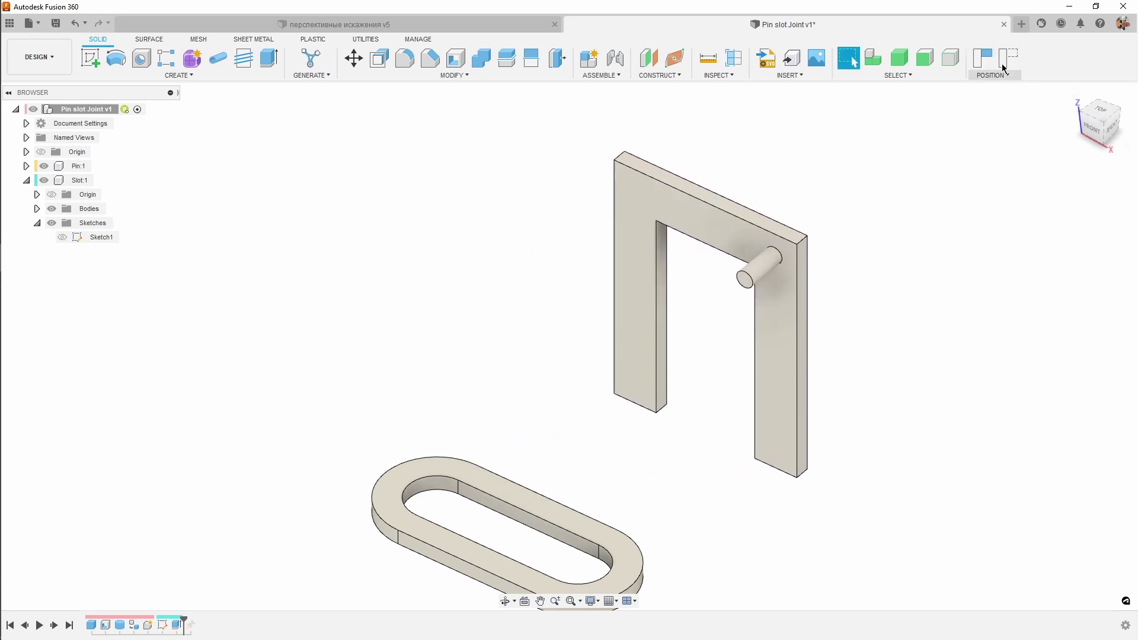
{"action": "left_click", "coordinate": [1005, 64]}
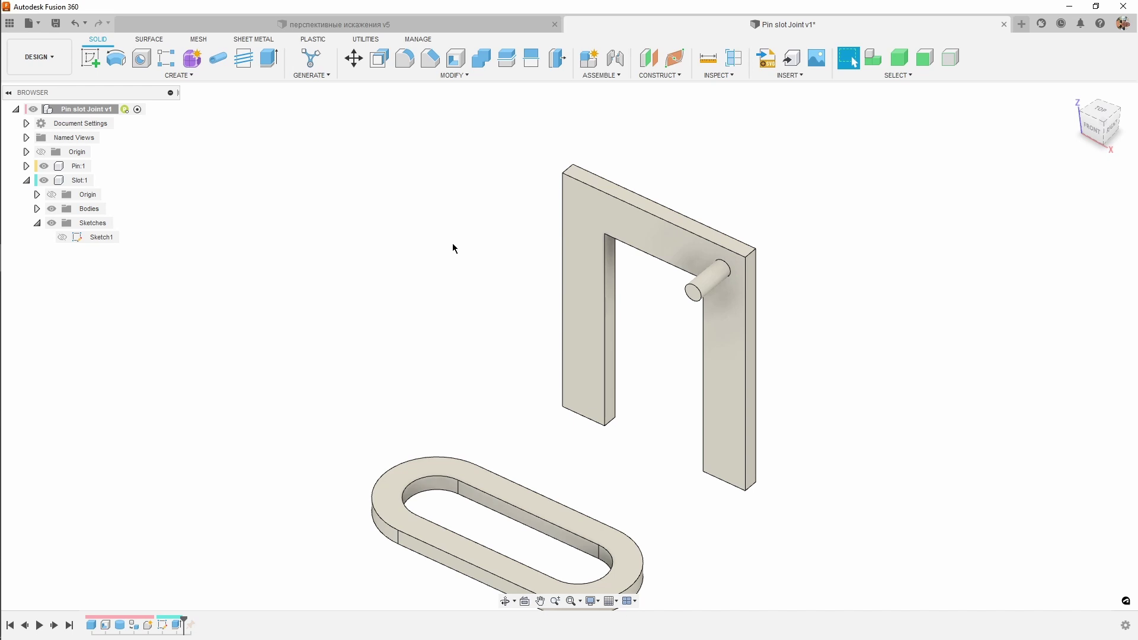
{"action": "left_click", "coordinate": [616, 59]}
{"action": "scroll", "coordinate": [698, 262], "scroll_direction": "up", "scroll_amount": 3}
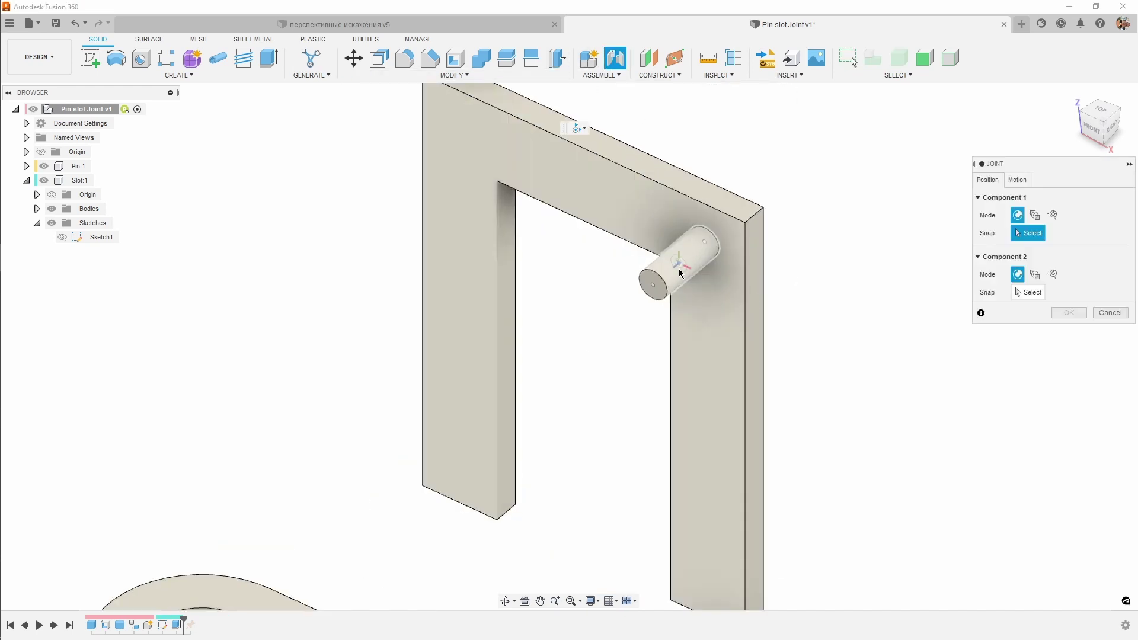
{"action": "left_click", "coordinate": [698, 262]}
{"action": "middle_click_drag", "start_coordinate": [618, 418], "coordinate": [603, 211]}
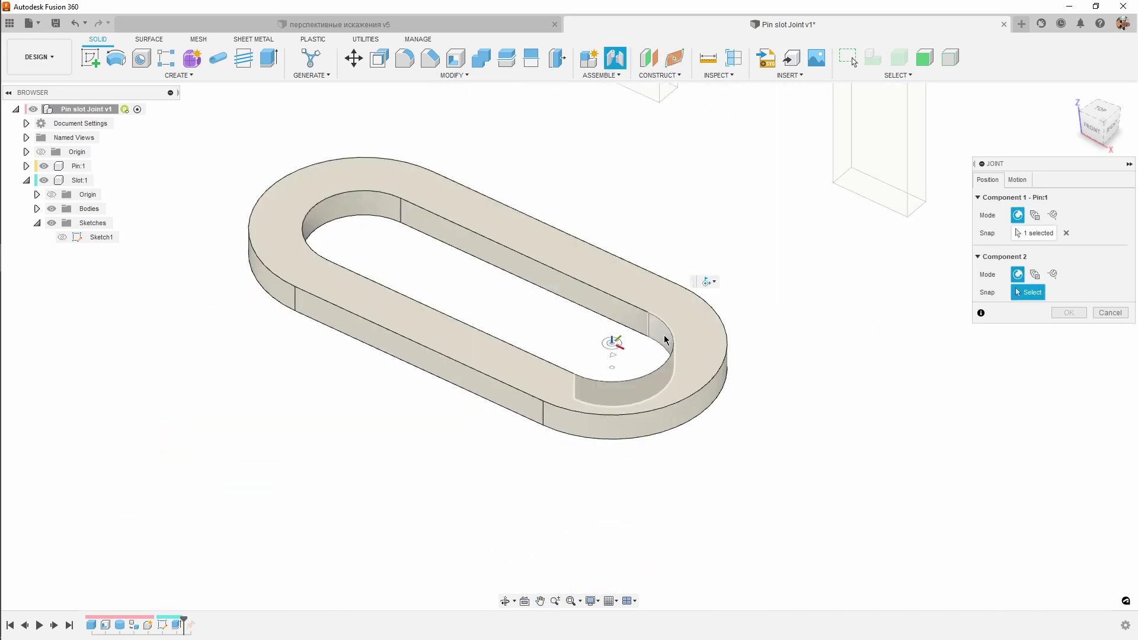
{"action": "scroll", "coordinate": [608, 358], "scroll_direction": "up", "scroll_amount": 2}
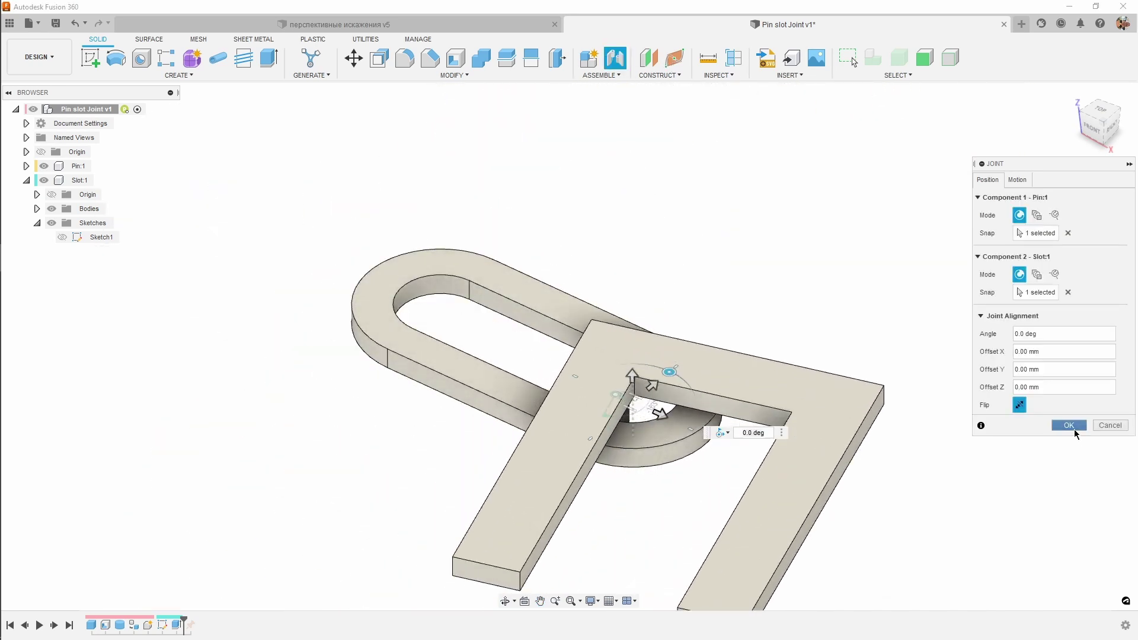
{"action": "left_click", "coordinate": [1070, 426]}
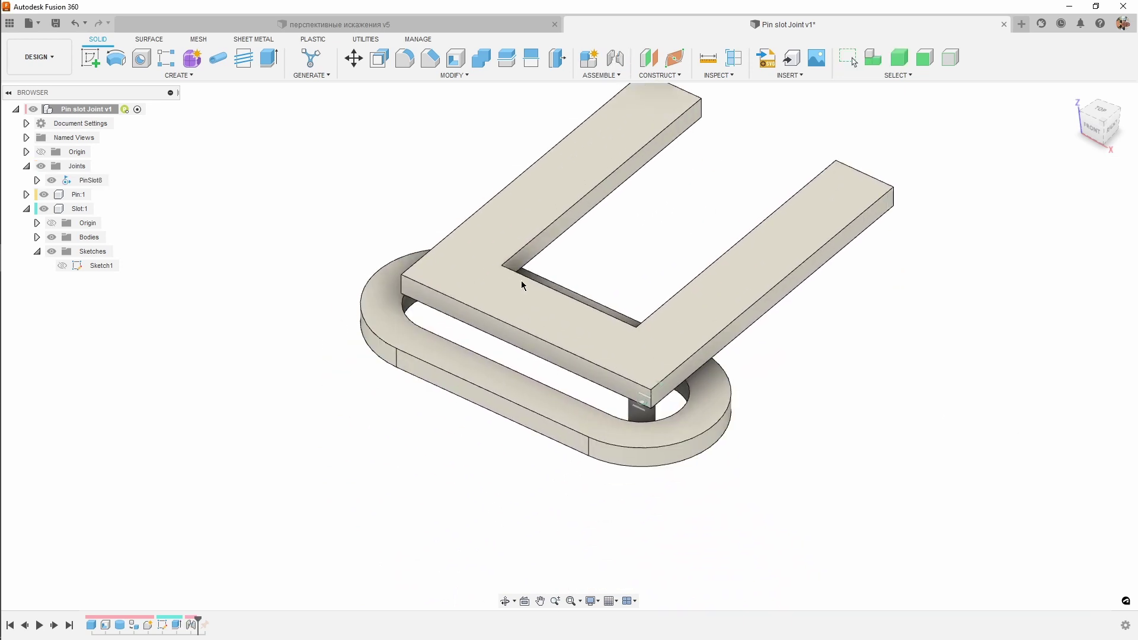
{"action": "scroll", "coordinate": [474, 299], "scroll_direction": "down", "scroll_amount": 3}
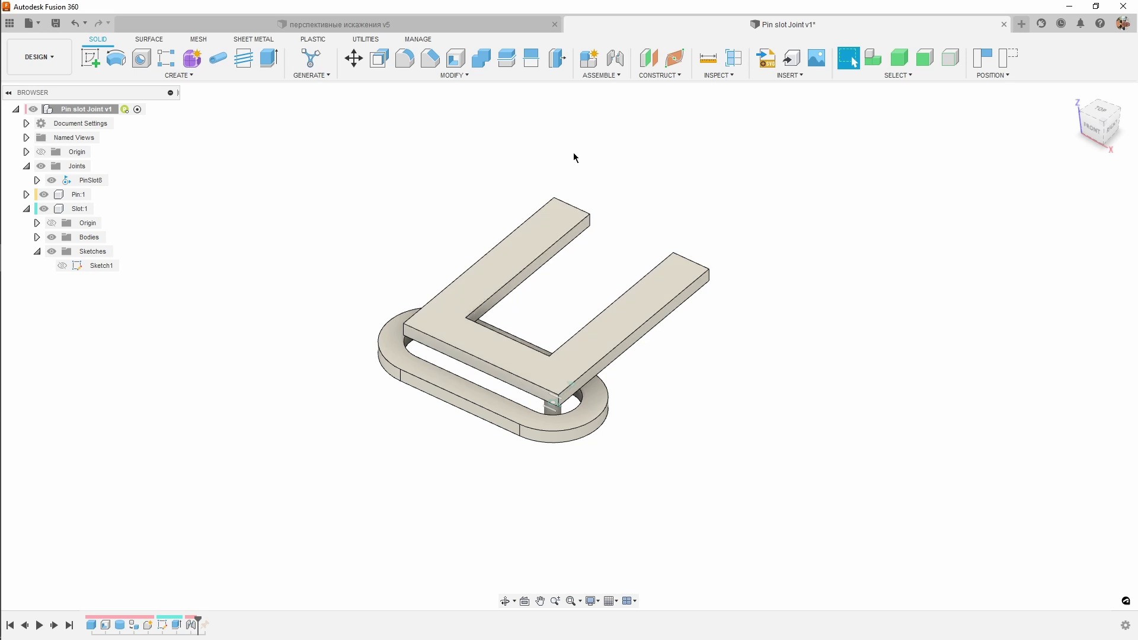
{"action": "left_click", "coordinate": [460, 80]}
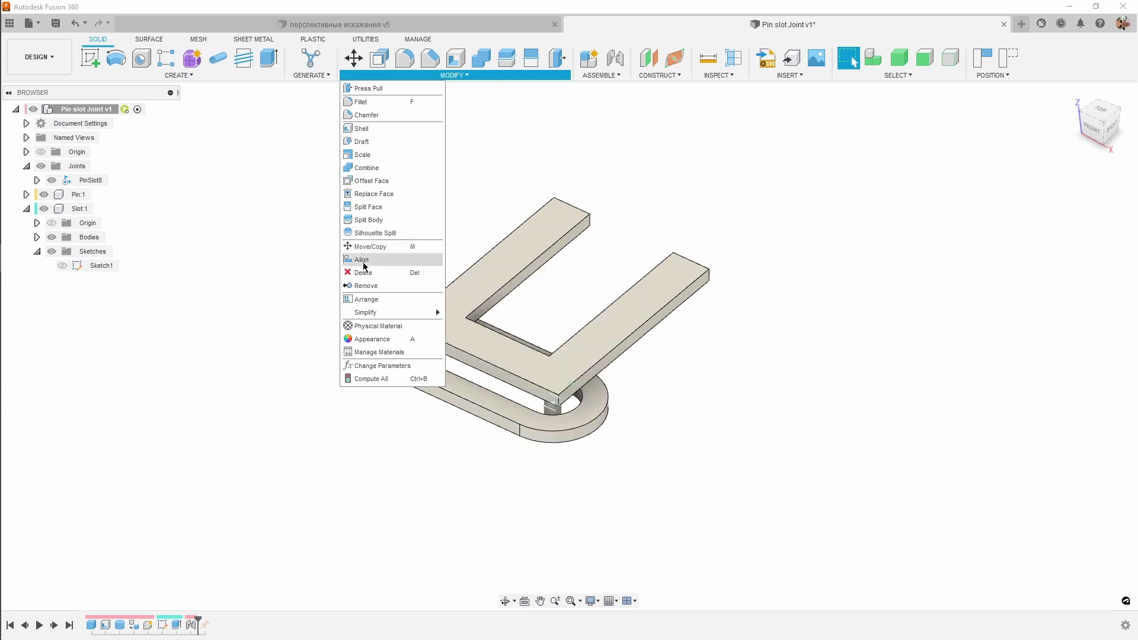
{"action": "left_click", "coordinate": [993, 76]}
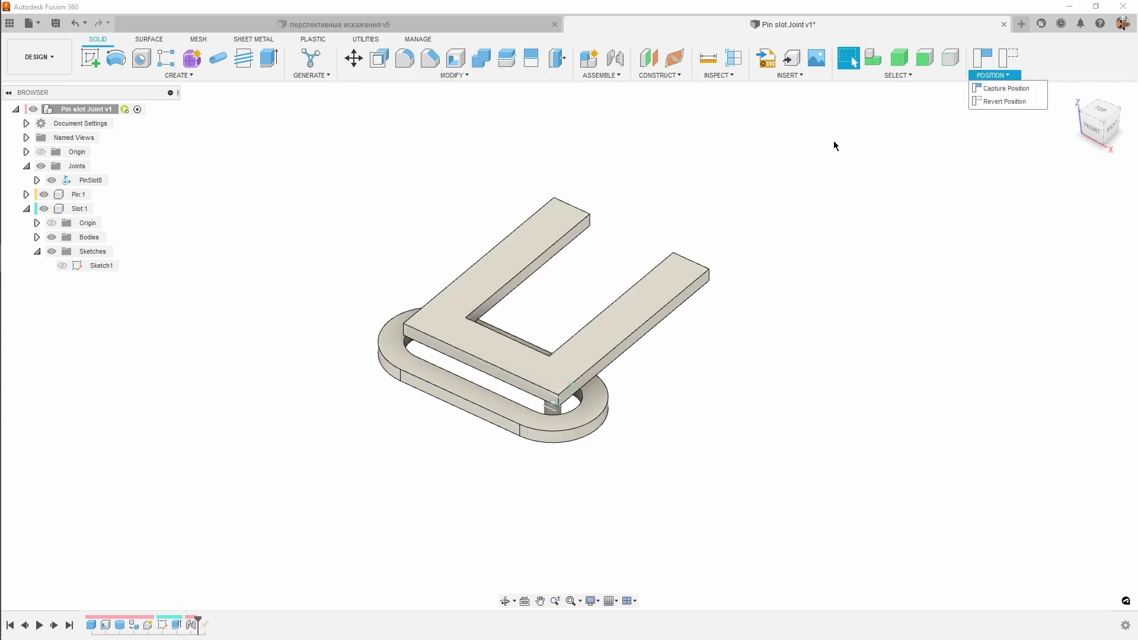
{"action": "left_click", "coordinate": [1008, 58]}
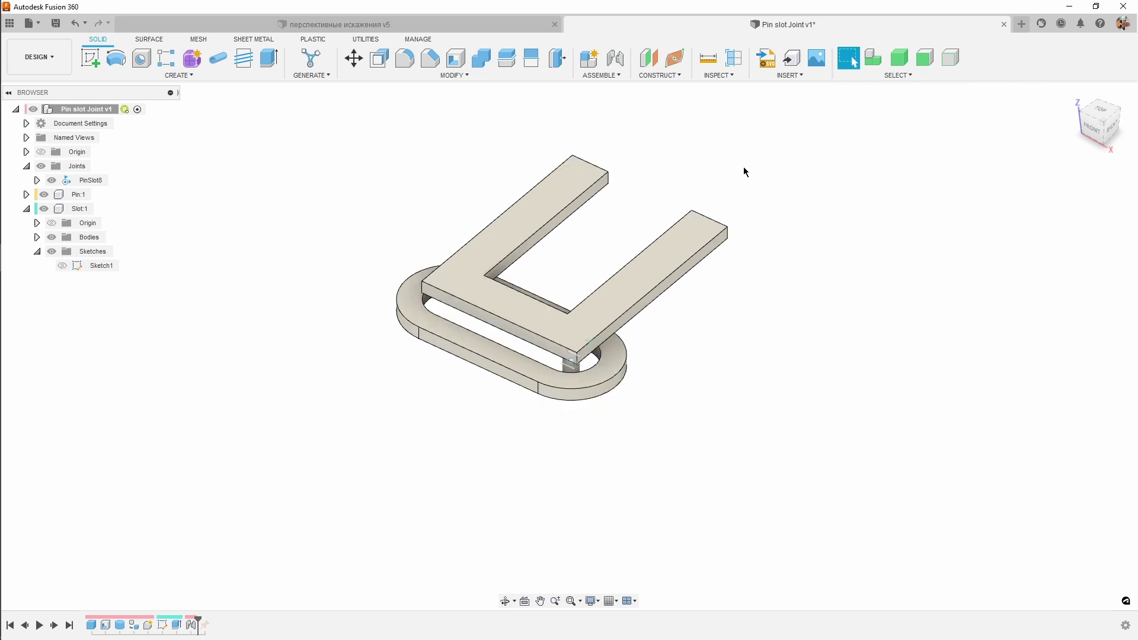
{"action": "middle_click_drag", "start_coordinate": [731, 183], "coordinate": [721, 224]}
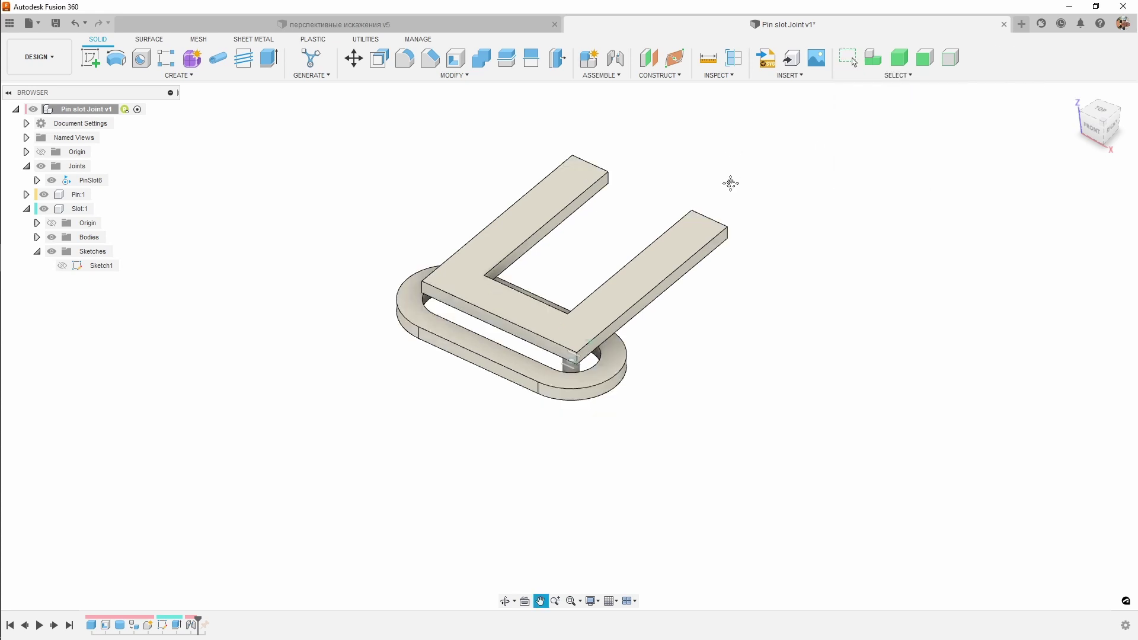
Step: Create joint Rigid9 from the pin's end face to a point on the slot, motion type Rigid
{"action": "left_click", "coordinate": [617, 60]}
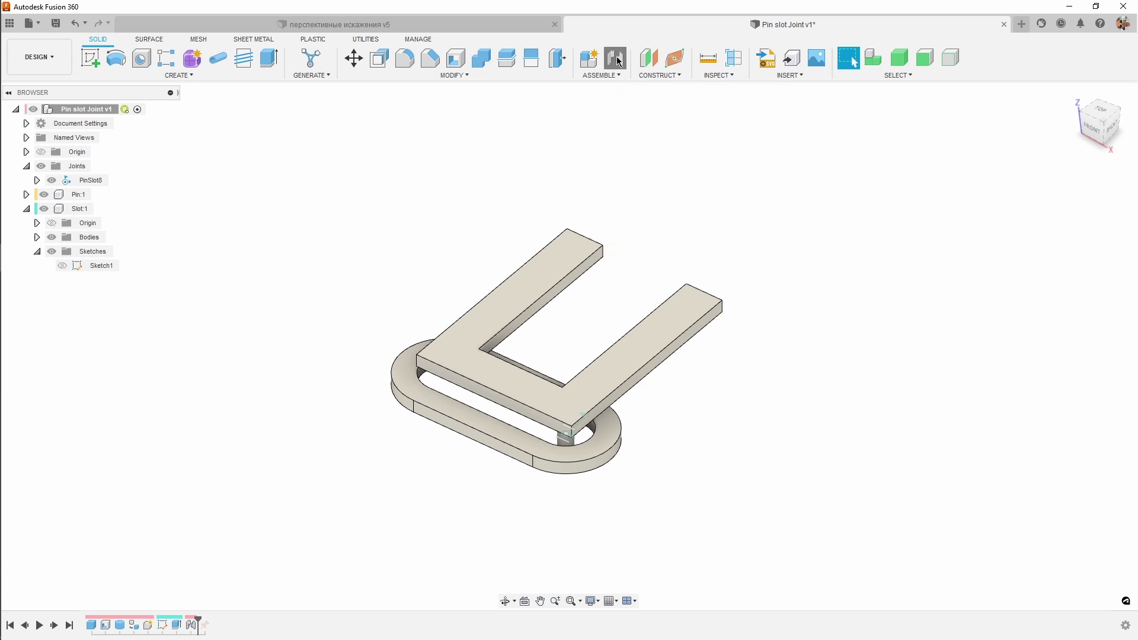
{"action": "mouse_move", "coordinate": [717, 172]}
{"action": "middle_mouse_down", "text": "shift"}
{"action": "mouse_move", "coordinate": [549, 187]}
{"action": "mouse_move", "coordinate": [605, 160]}
{"action": "middle_mouse_up", "text": "shift"}
{"action": "scroll", "coordinate": [708, 385], "scroll_direction": "up", "scroll_amount": 5}
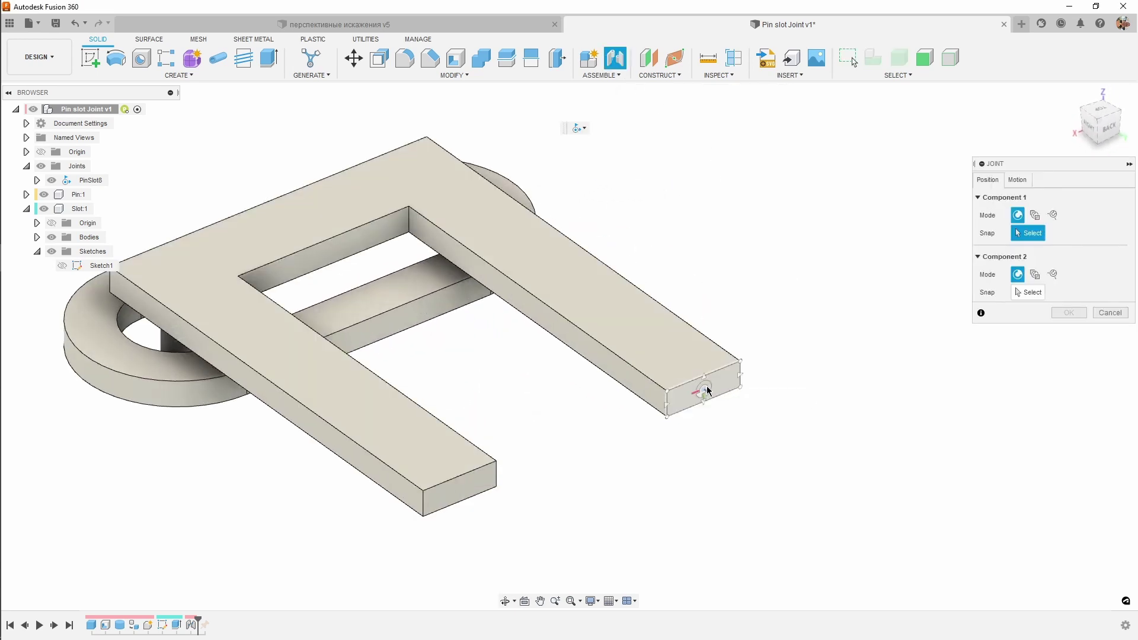
{"action": "left_click", "coordinate": [708, 391]}
{"action": "scroll", "coordinate": [682, 309], "scroll_direction": "down", "scroll_amount": 4}
{"action": "middle_click_drag", "start_coordinate": [682, 309], "coordinate": [762, 267], "text": "shift"}
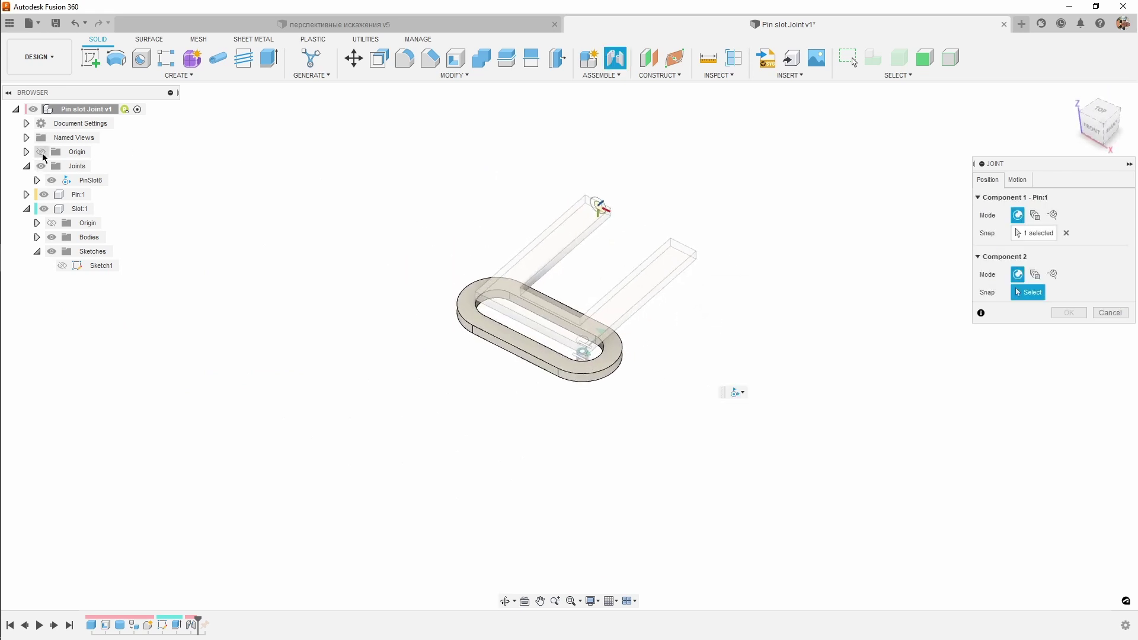
{"action": "scroll", "coordinate": [572, 213], "scroll_direction": "up", "scroll_amount": 3}
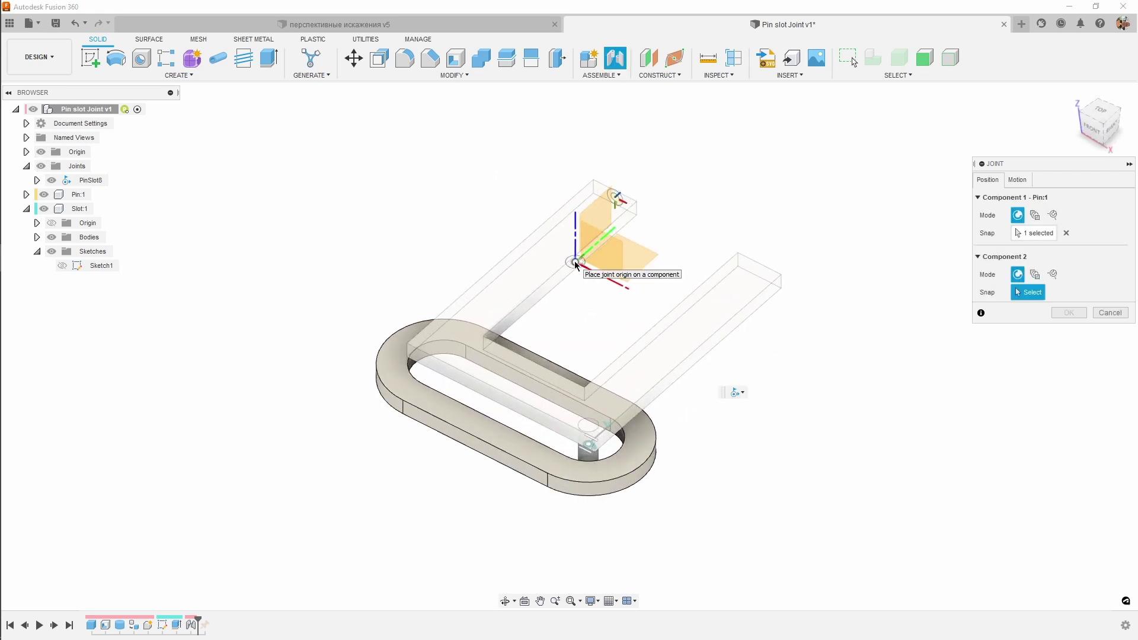
{"action": "left_click", "coordinate": [575, 262]}
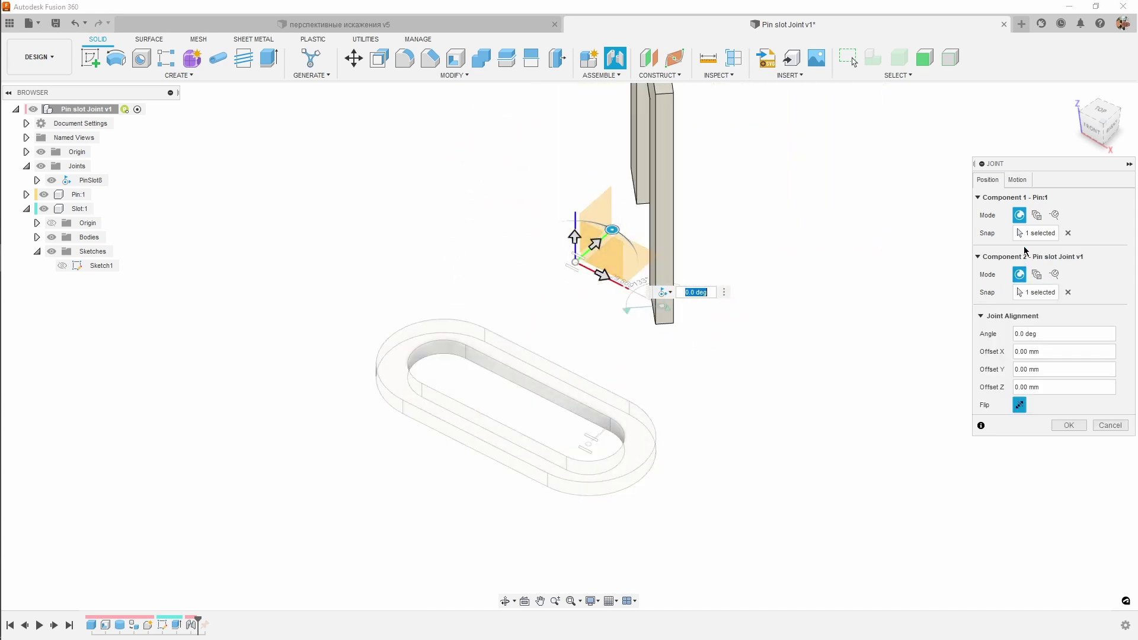
{"action": "left_click", "coordinate": [1017, 180]}
{"action": "left_click", "coordinate": [1018, 197]}
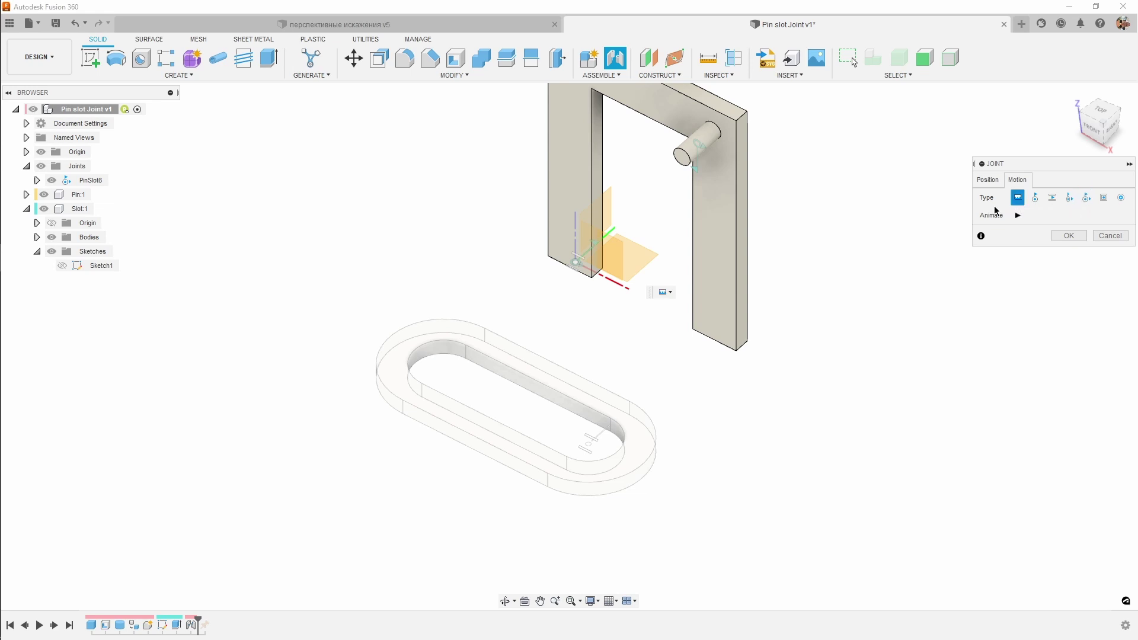
{"action": "middle_click_drag", "start_coordinate": [791, 314], "coordinate": [790, 323]}
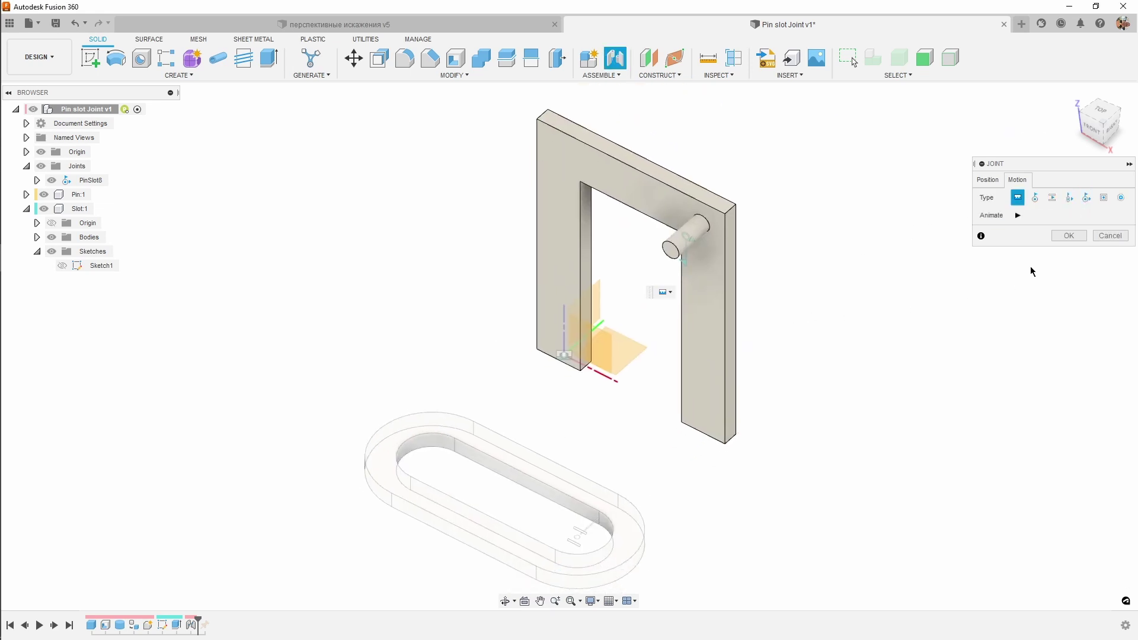
{"action": "left_click", "coordinate": [1069, 235]}
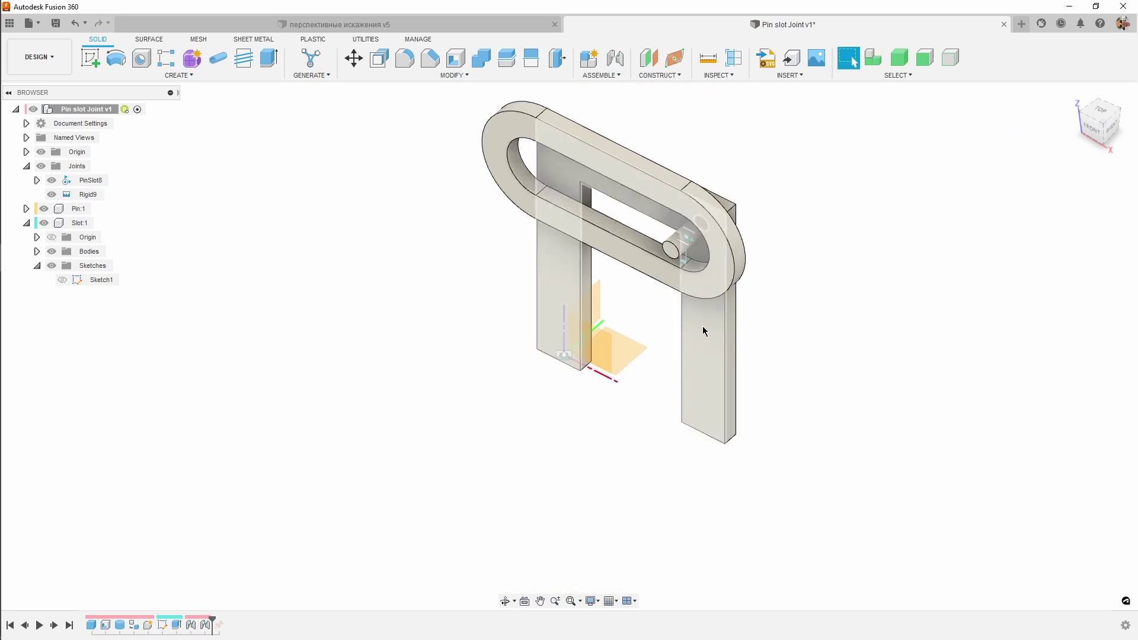
Step: Drag the slotted link around the pin until it lies diagonally across the frame
{"action": "mouse_move", "coordinate": [704, 328]}
{"action": "left_mouse_down"}
{"action": "mouse_move", "coordinate": [604, 290]}
{"action": "mouse_move", "coordinate": [618, 5]}
{"action": "left_mouse_up"}
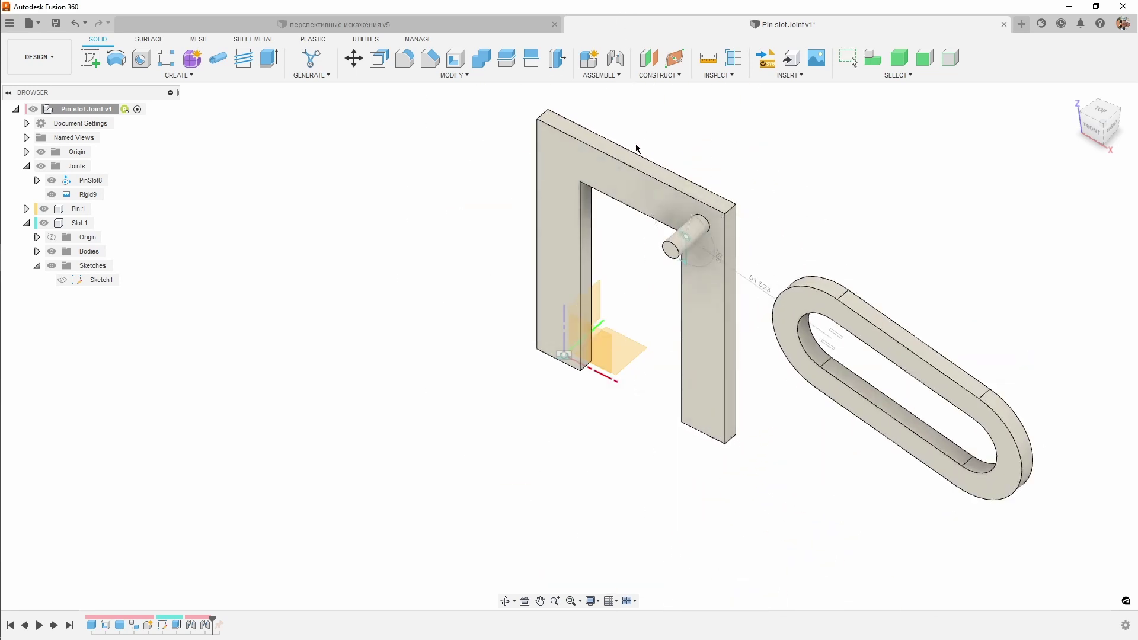
{"action": "left_click_drag", "start_coordinate": [618, 5], "coordinate": [601, 140]}
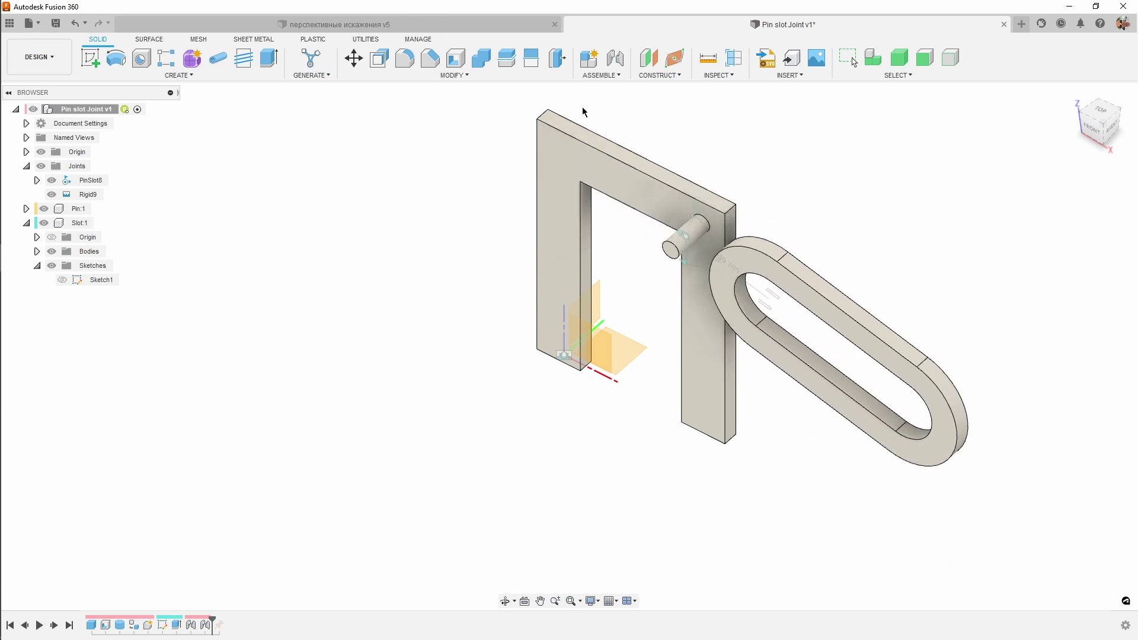
{"action": "key", "text": "Escape"}
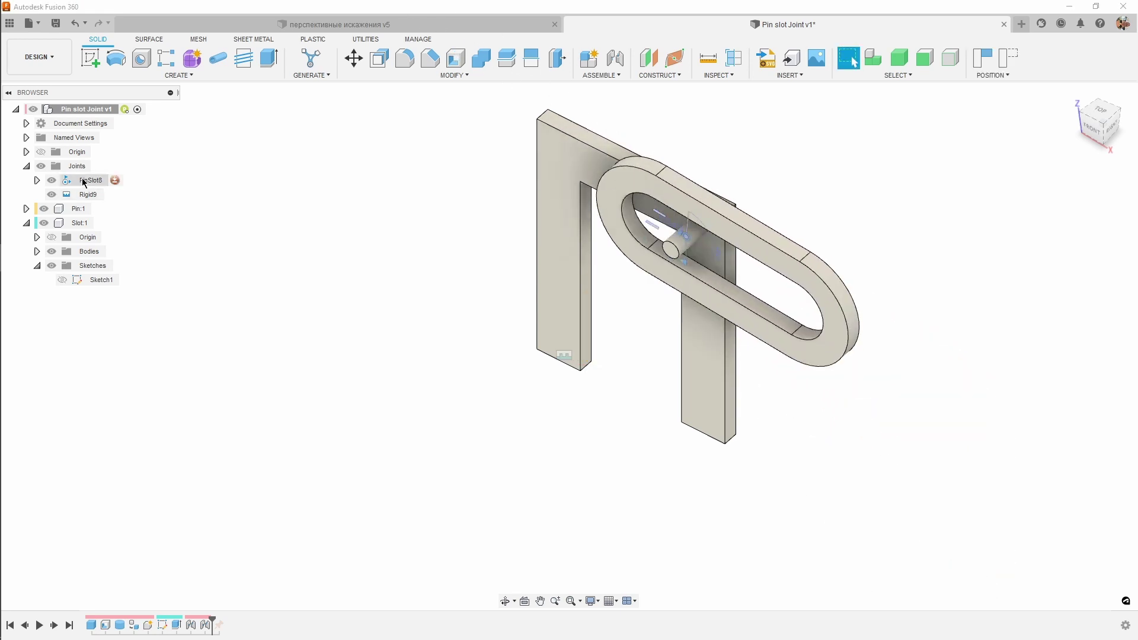
Step: Open PinSlot8's joint limits, close them unchanged, and select the link's top face
{"action": "left_click", "coordinate": [115, 180]}
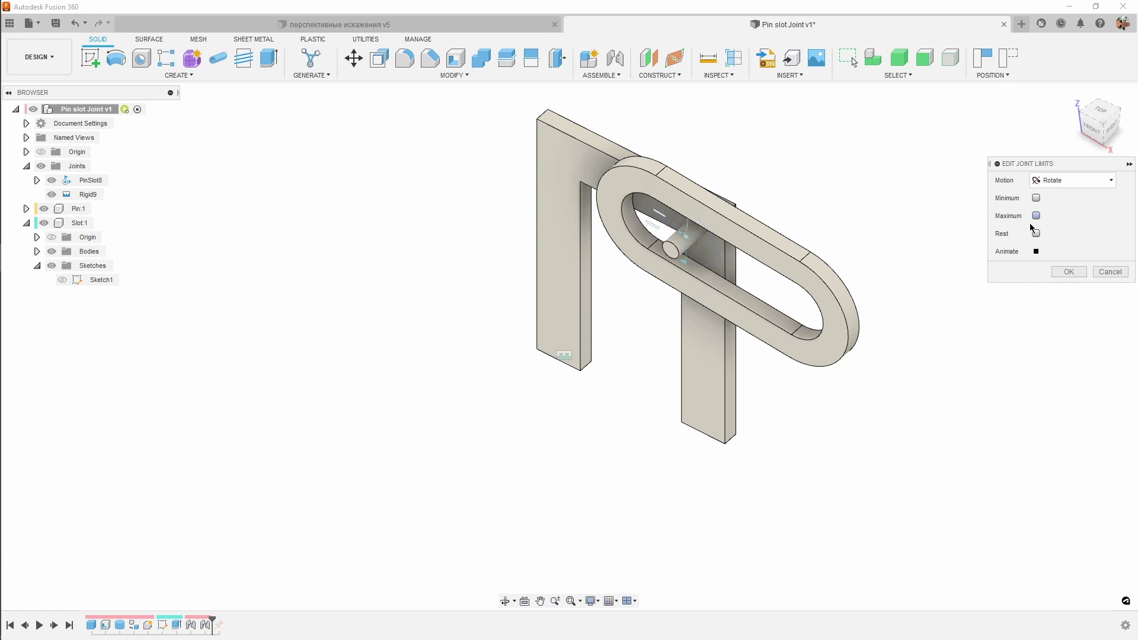
{"action": "left_click", "coordinate": [1055, 182]}
{"action": "left_click", "coordinate": [1111, 273]}
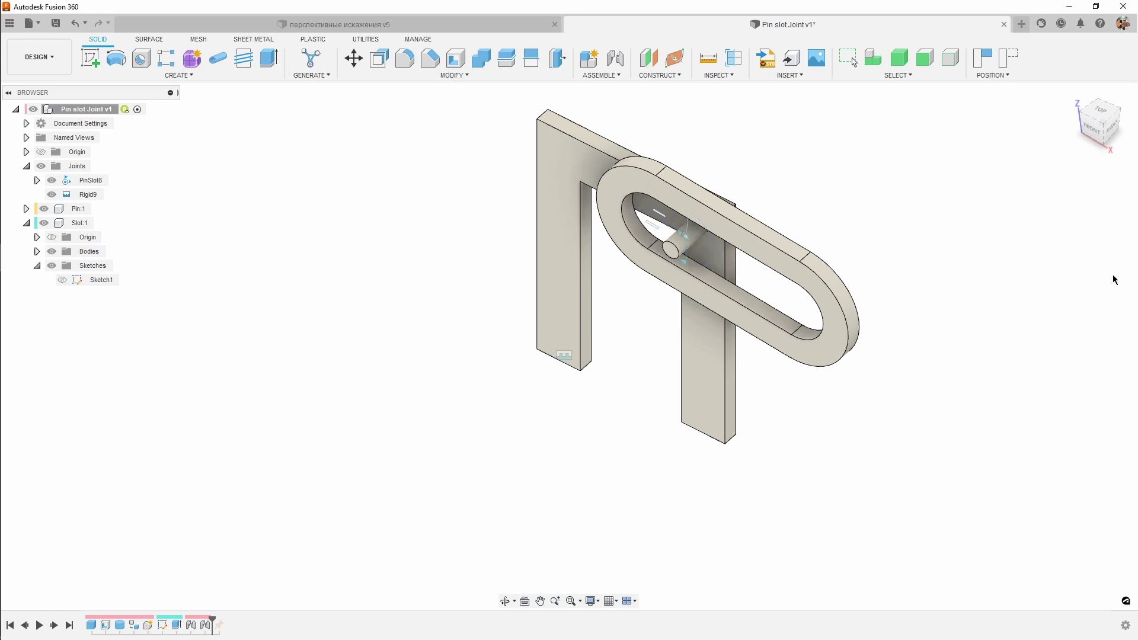
{"action": "left_click", "coordinate": [749, 242]}
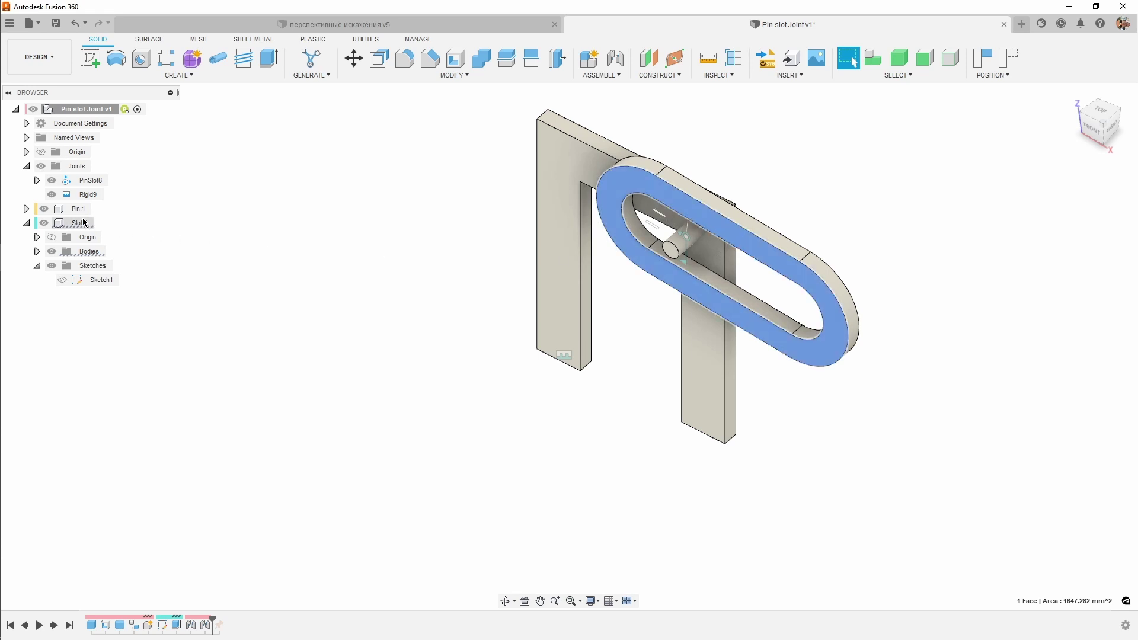
{"action": "left_click", "coordinate": [81, 283]}
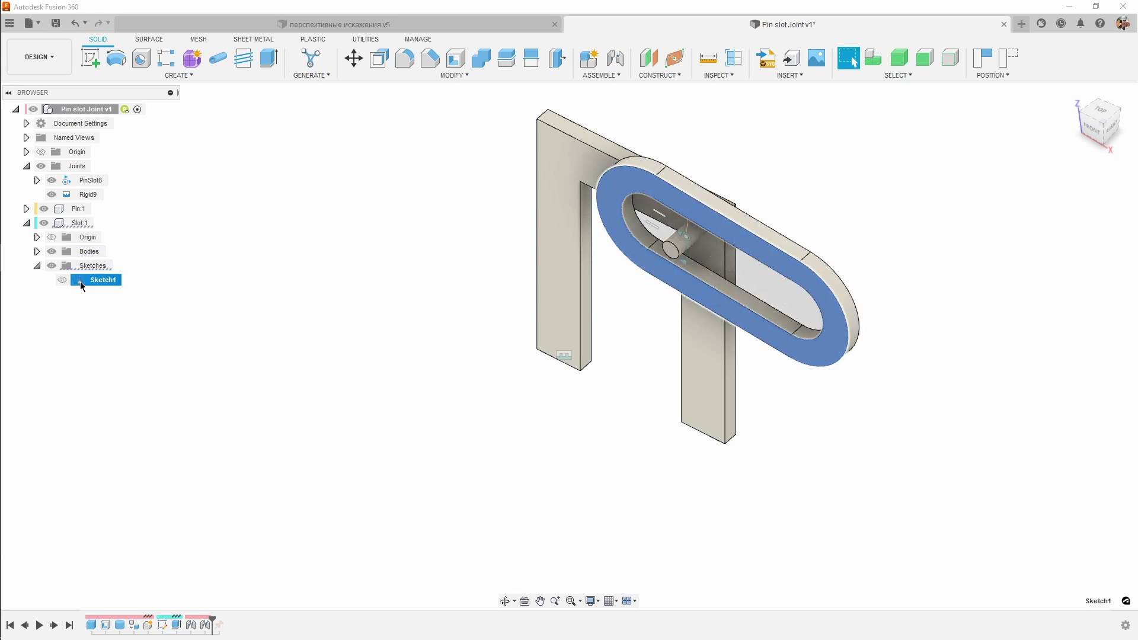
{"action": "double_click", "coordinate": [81, 285]}
{"action": "middle_click_drag", "start_coordinate": [619, 462], "coordinate": [653, 320]}
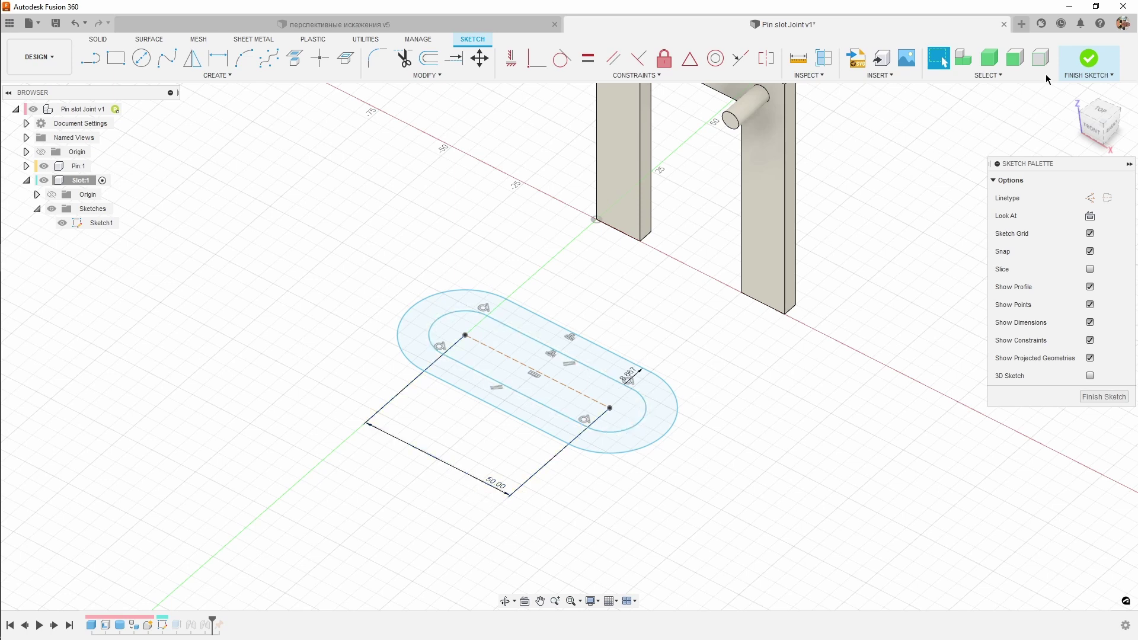
{"action": "left_click", "coordinate": [1089, 58]}
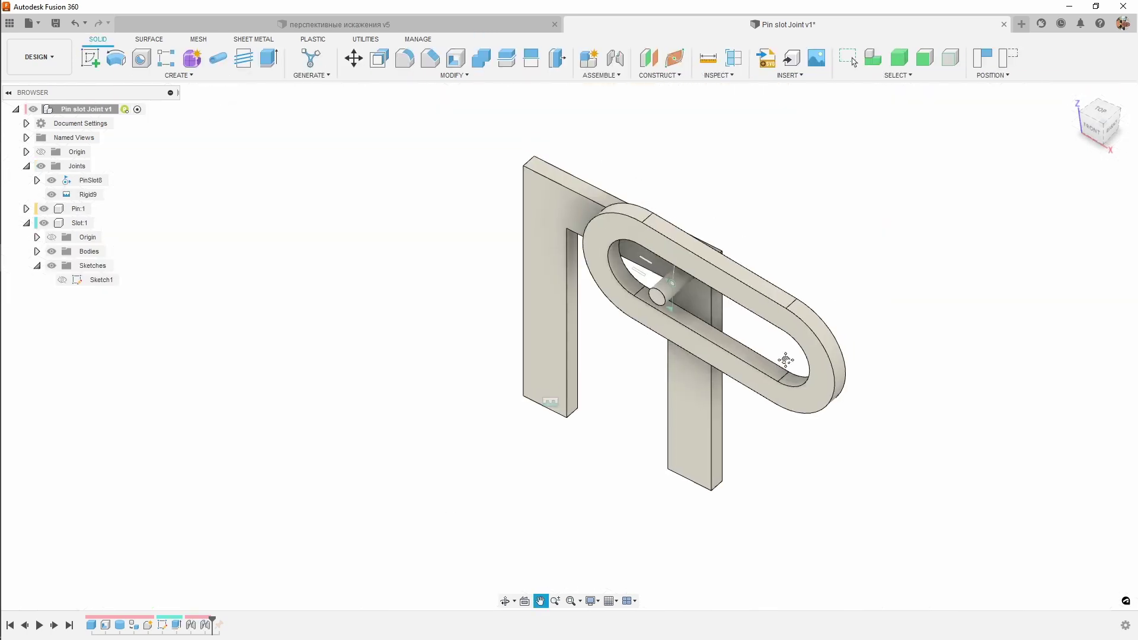
Step: Limit PinSlot8's slide motion to a -d16 minimum and 0 maximum, previewing it with Animate
{"action": "key", "text": "Escape"}
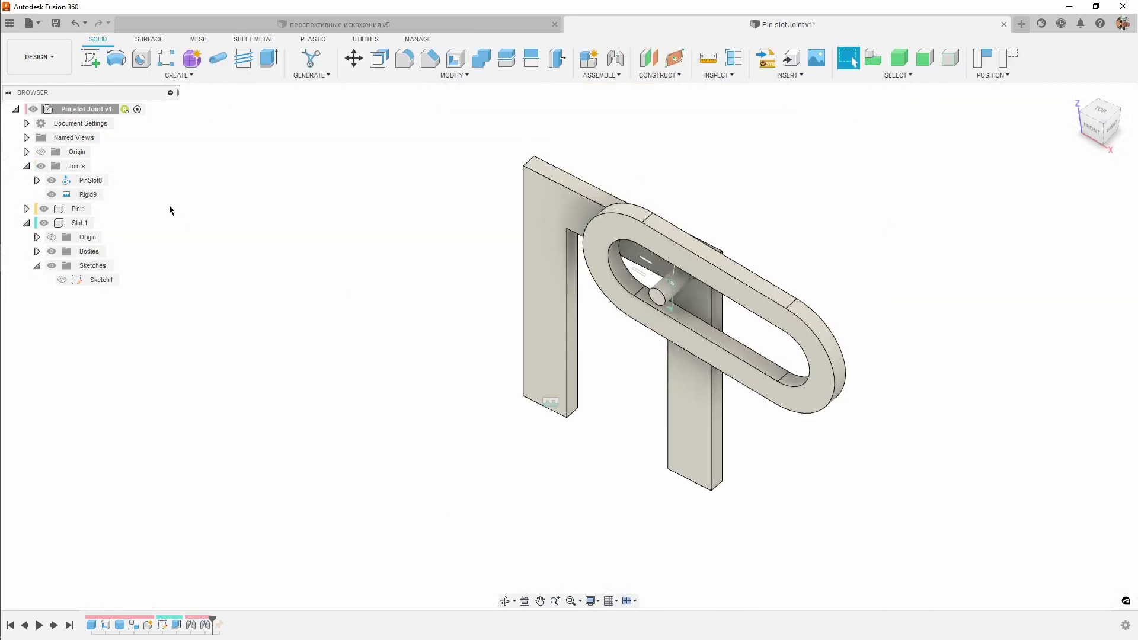
{"action": "left_click", "coordinate": [113, 183]}
{"action": "left_click", "coordinate": [116, 184]}
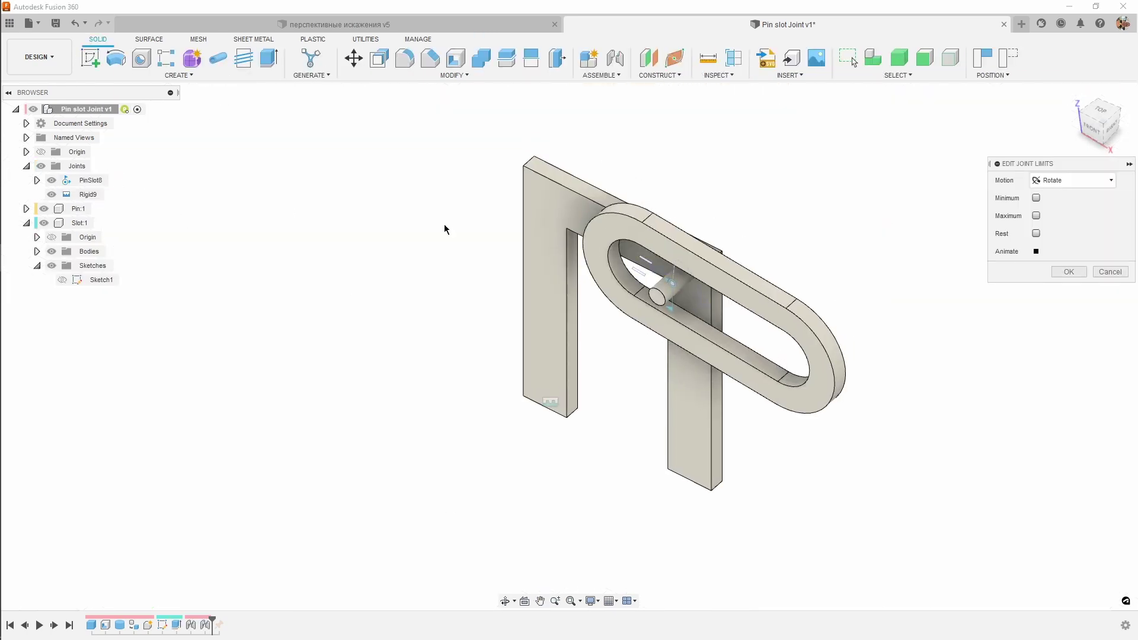
{"action": "left_click", "coordinate": [1061, 181]}
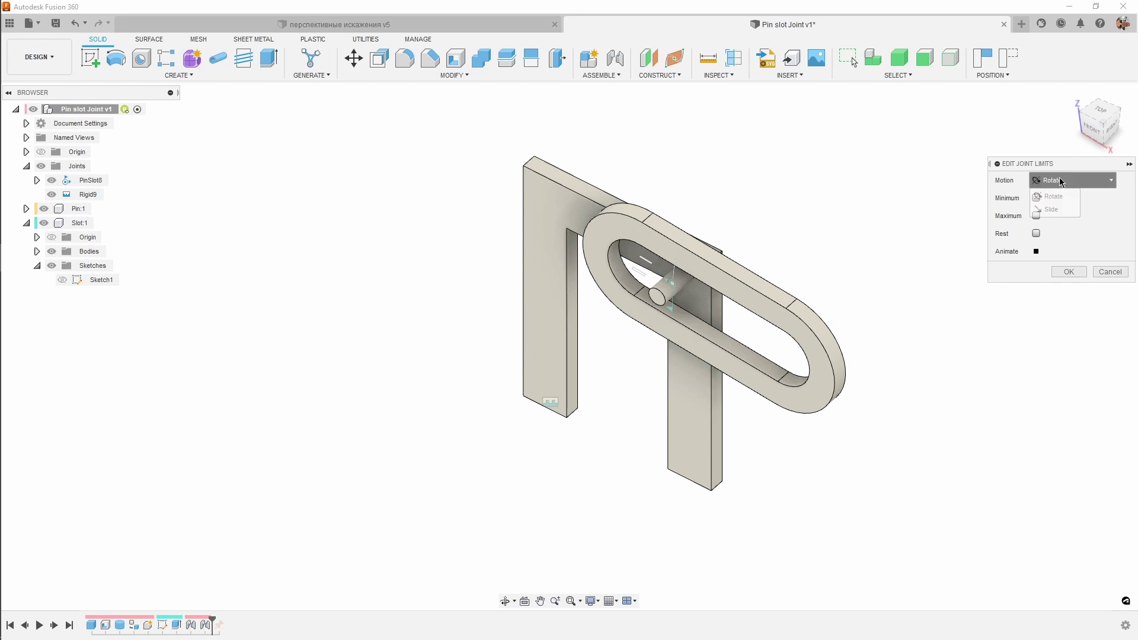
{"action": "left_click", "coordinate": [1055, 210]}
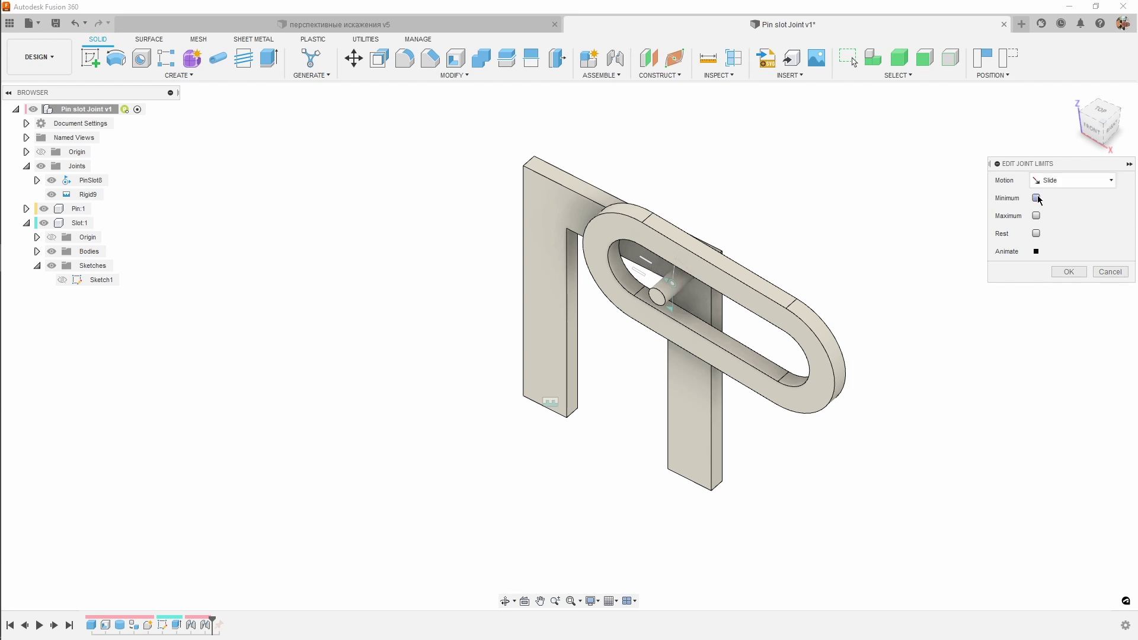
{"action": "left_click", "coordinate": [1037, 198]}
{"action": "left_click", "coordinate": [1037, 234]}
{"action": "type", "text": "d16"}
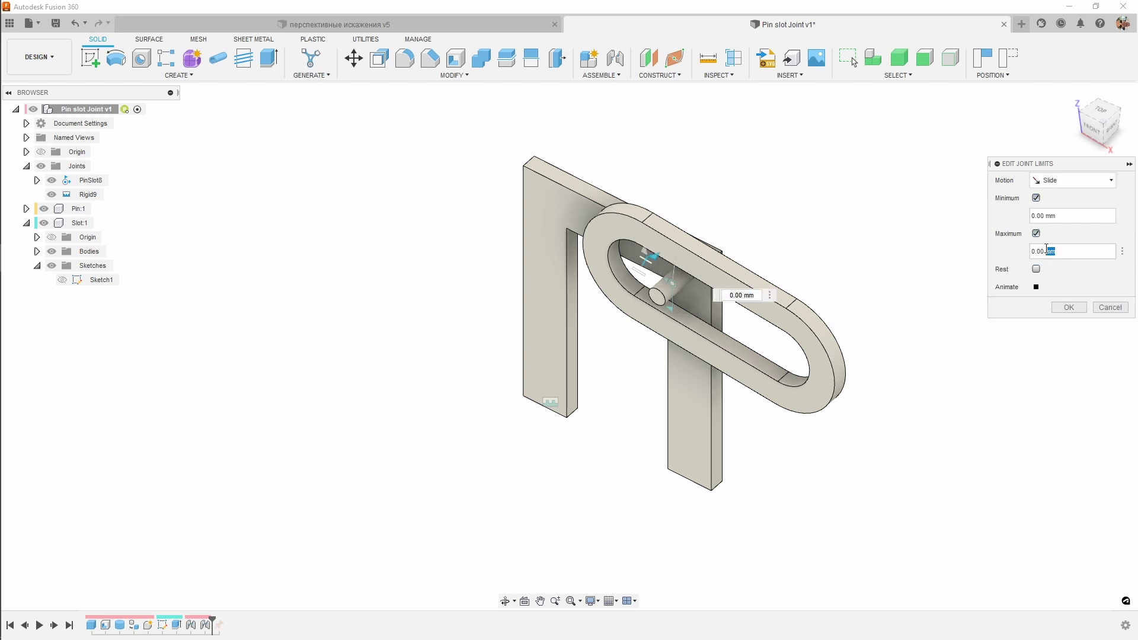
{"action": "left_click", "coordinate": [1036, 287]}
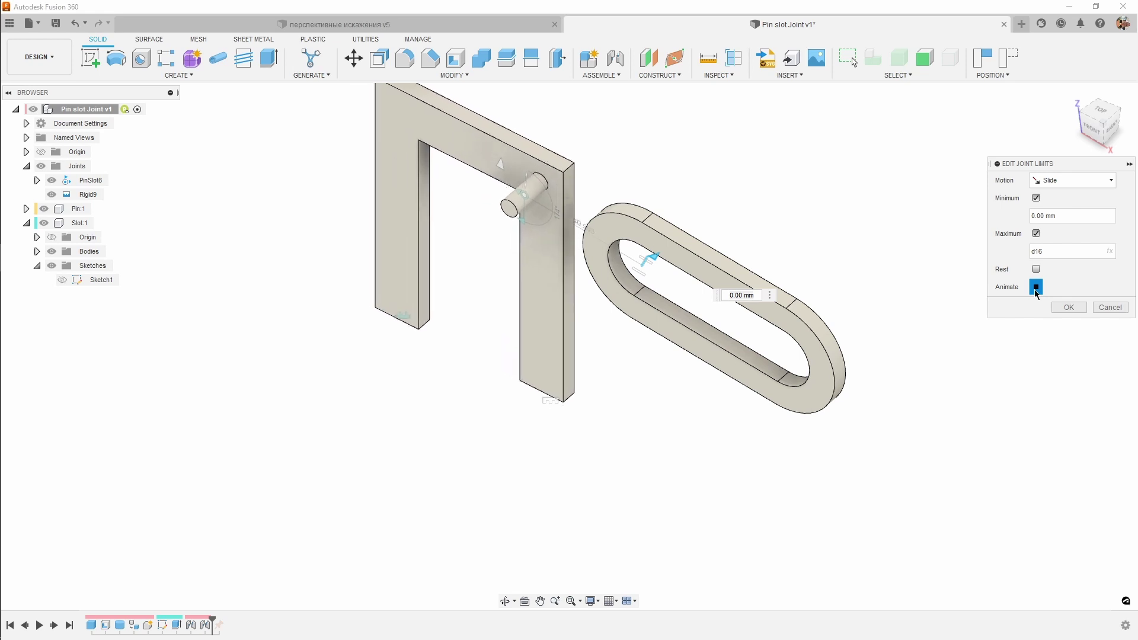
{"action": "left_click", "coordinate": [1036, 287]}
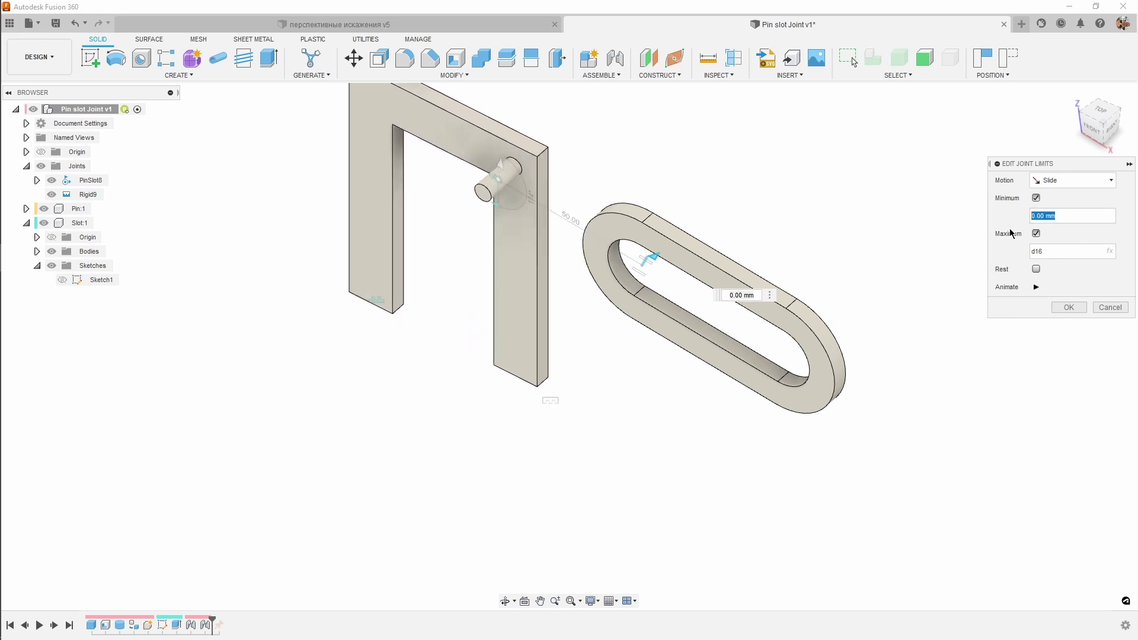
{"action": "left_click", "coordinate": [1073, 215]}
{"action": "type", "text": "-d16"}
{"action": "key", "text": "Tab"}
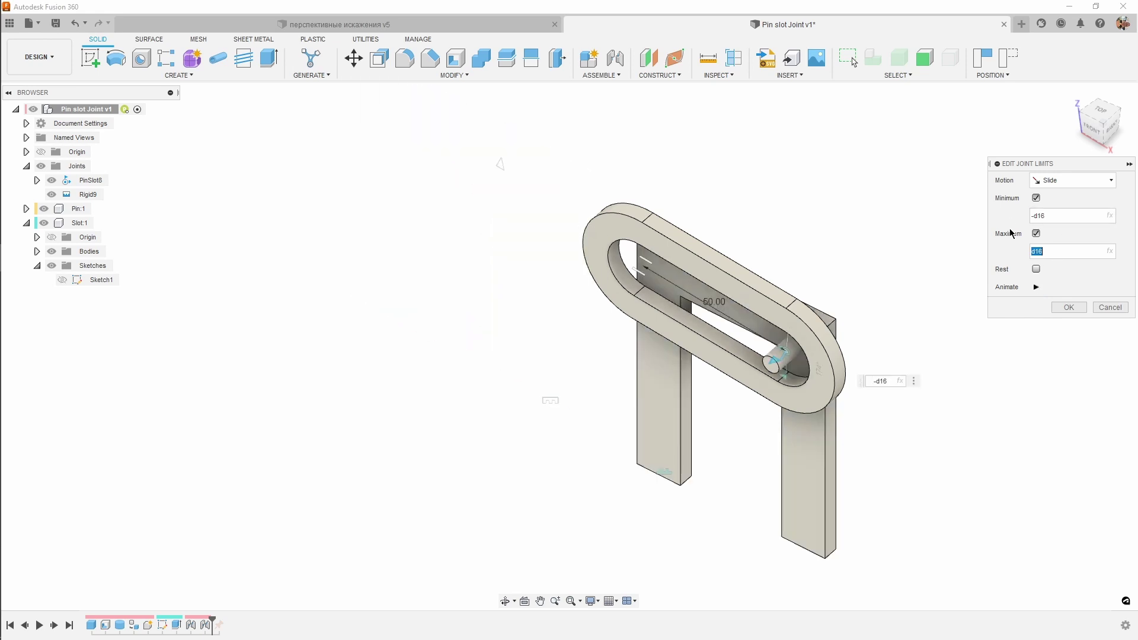
{"action": "type", "text": "0"}
{"action": "key", "text": "Tab"}
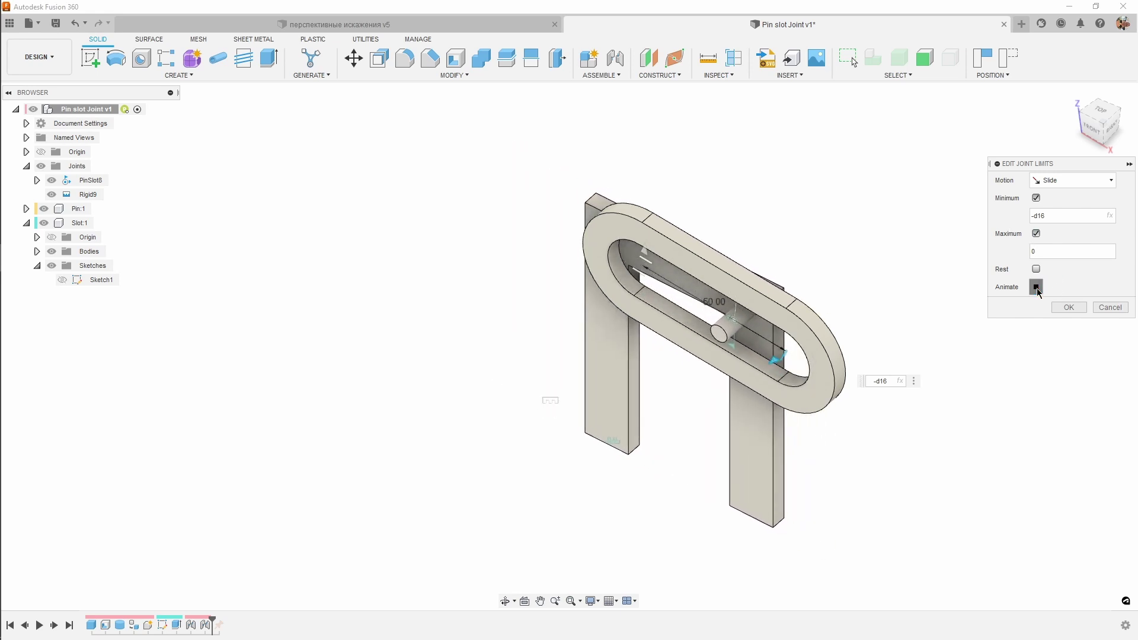
Step: Confirm PinSlot8's -d16 to 0 slide limits with OK
{"action": "left_click", "coordinate": [1069, 307]}
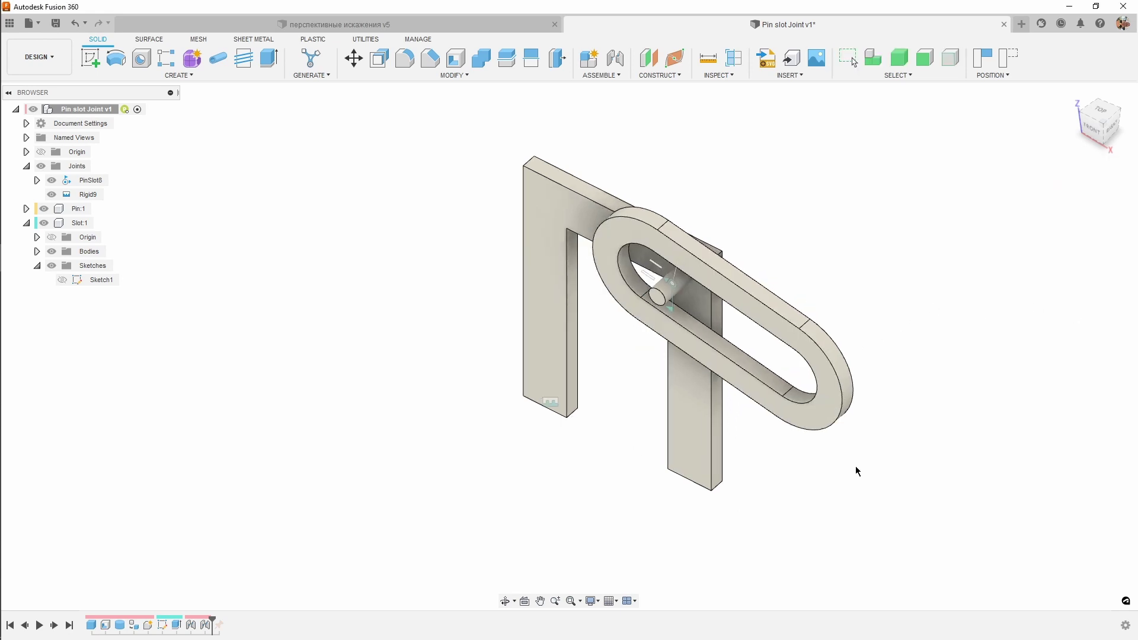